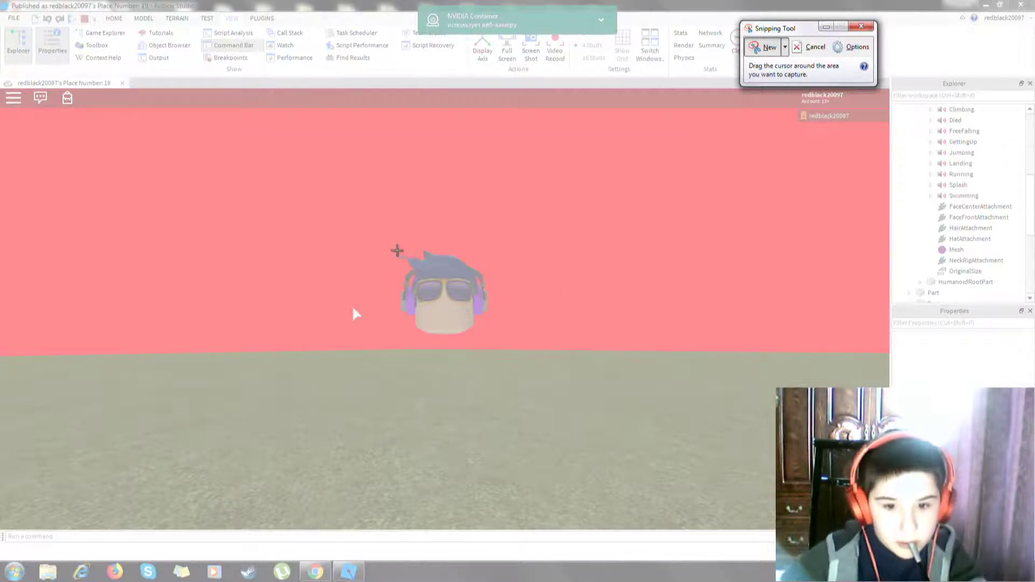
Snip the avatar's head against the red background and save it to the desktop as Capture.PNG, replacing the existing file
{"action": "left_click_drag", "start_coordinate": [384, 254], "coordinate": [503, 339]}
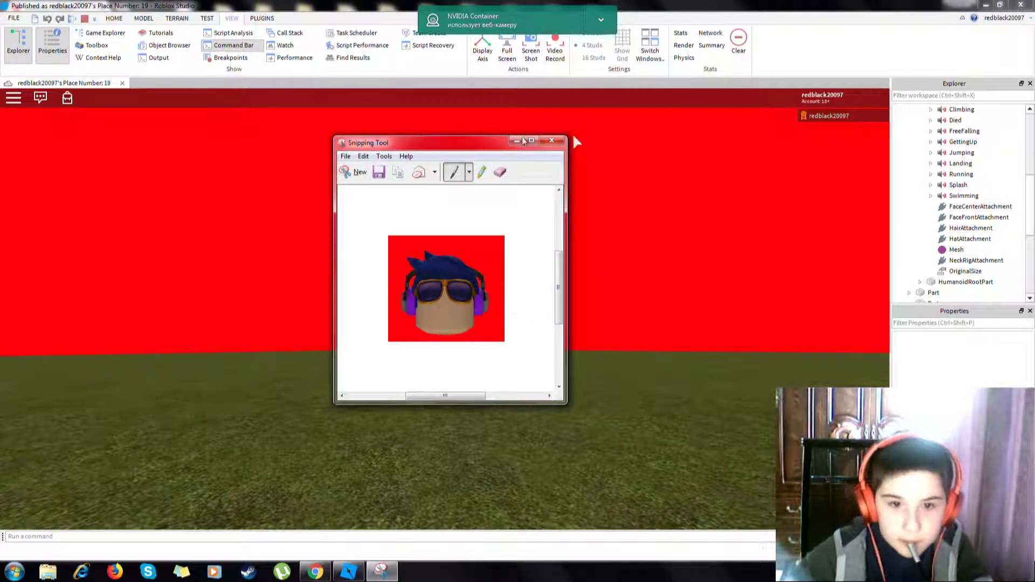
{"action": "left_click", "coordinate": [551, 141]}
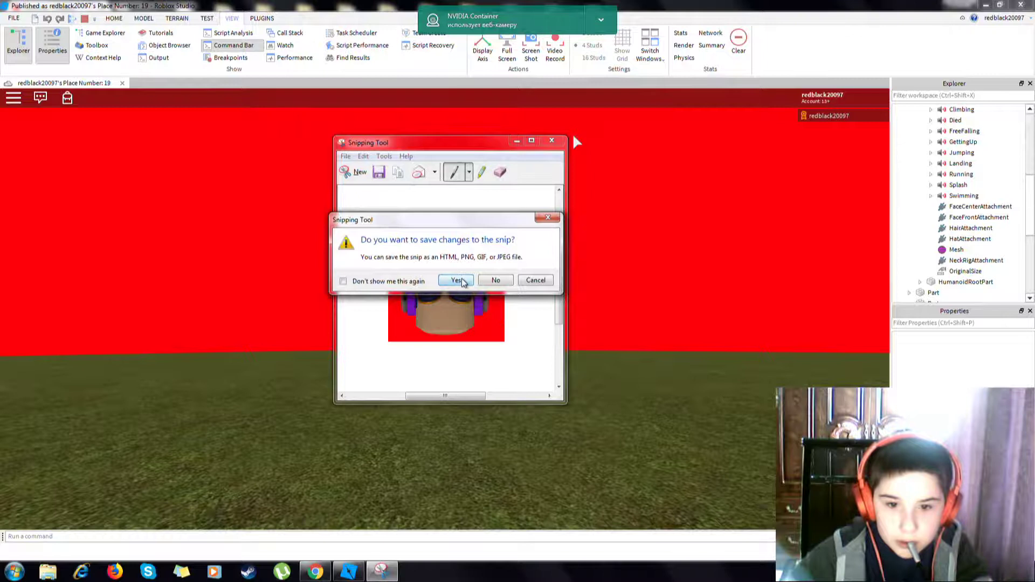
{"action": "left_click", "coordinate": [456, 281]}
{"action": "left_click", "coordinate": [760, 436]}
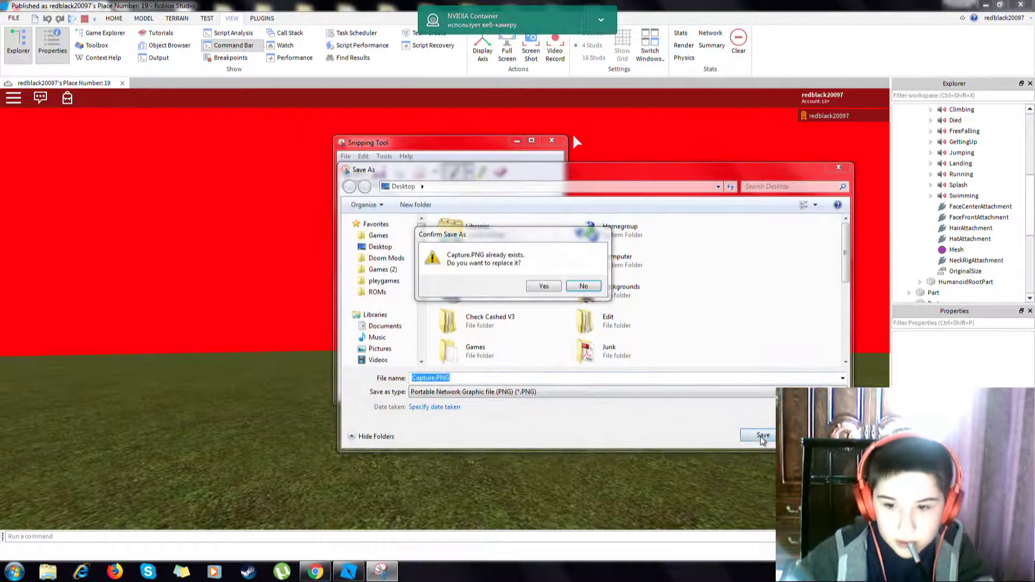
{"action": "left_click", "coordinate": [543, 286]}
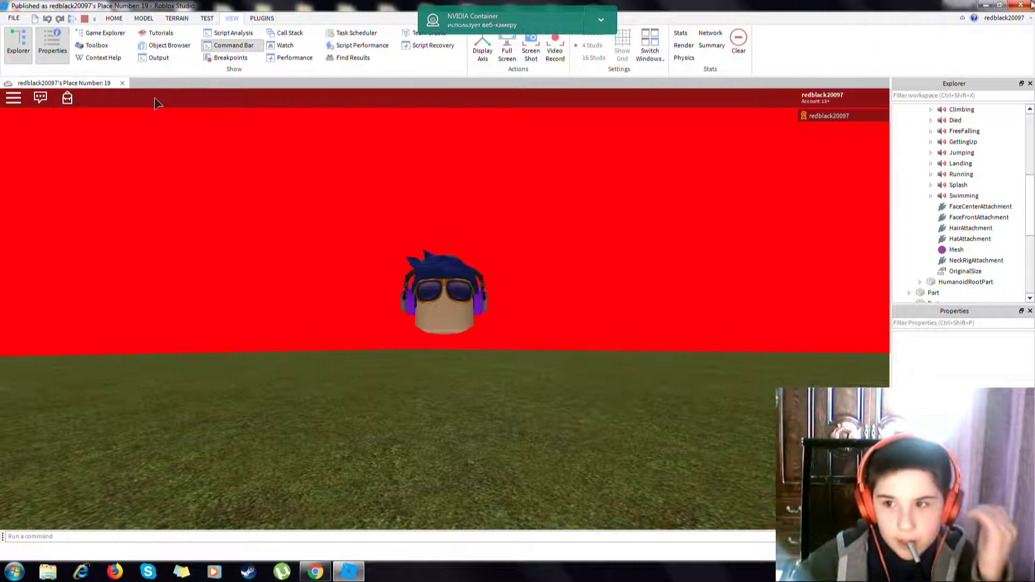
Close Roblox Studio and show the desktop
{"action": "left_click", "coordinate": [1029, 5]}
{"action": "left_click", "coordinate": [521, 297]}
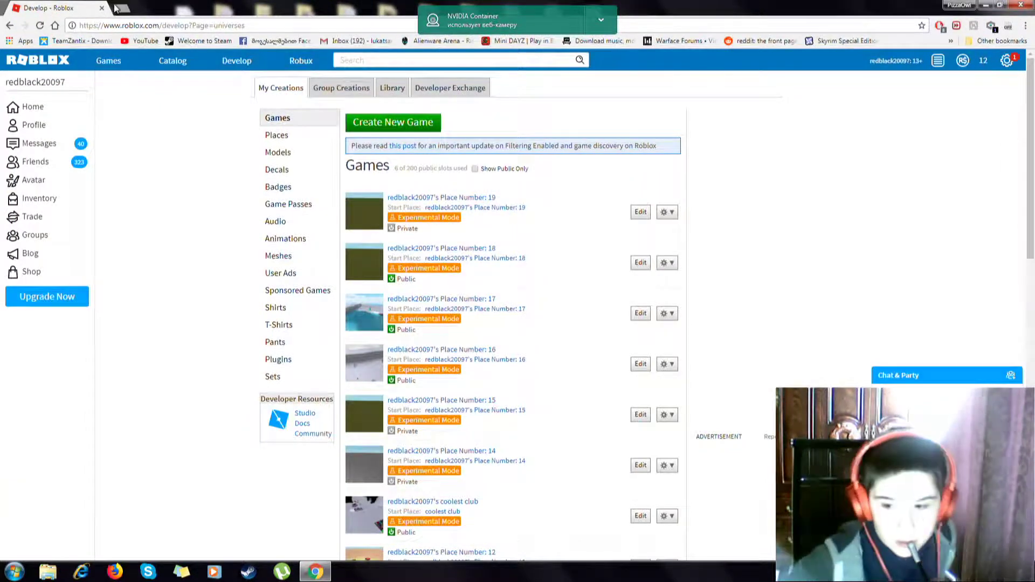
{"action": "key", "text": "super+d"}
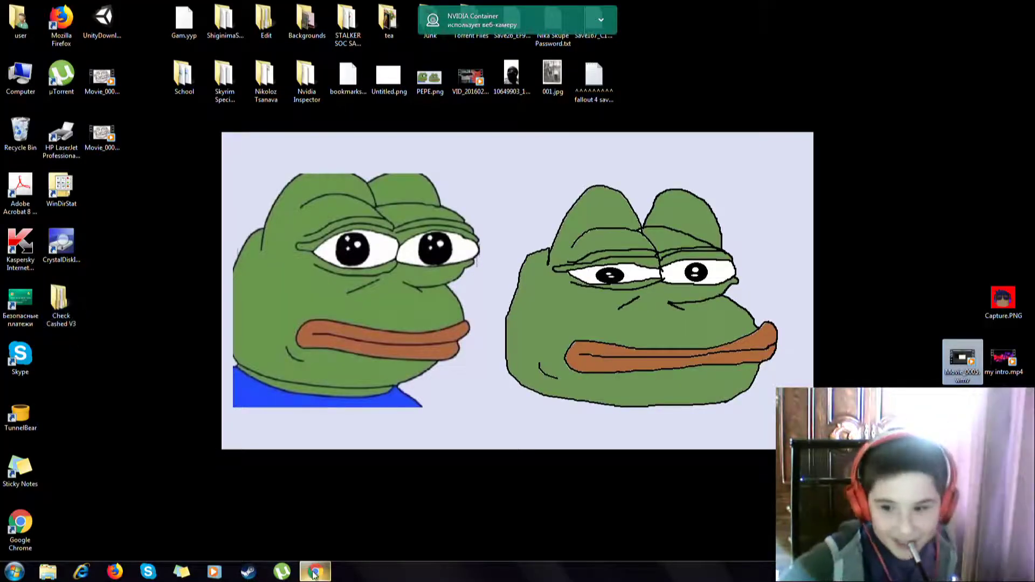
Open Capture.PNG from the desktop in the picture viewer to check the snipped head
{"action": "double_click", "coordinate": [1001, 300]}
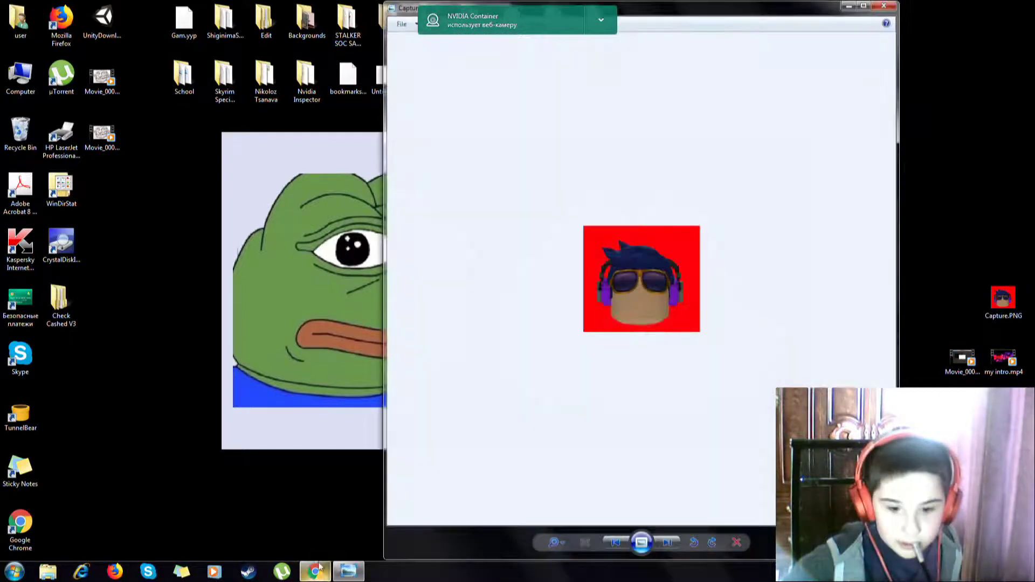
{"action": "left_click", "coordinate": [313, 570]}
{"action": "left_click", "coordinate": [356, 564]}
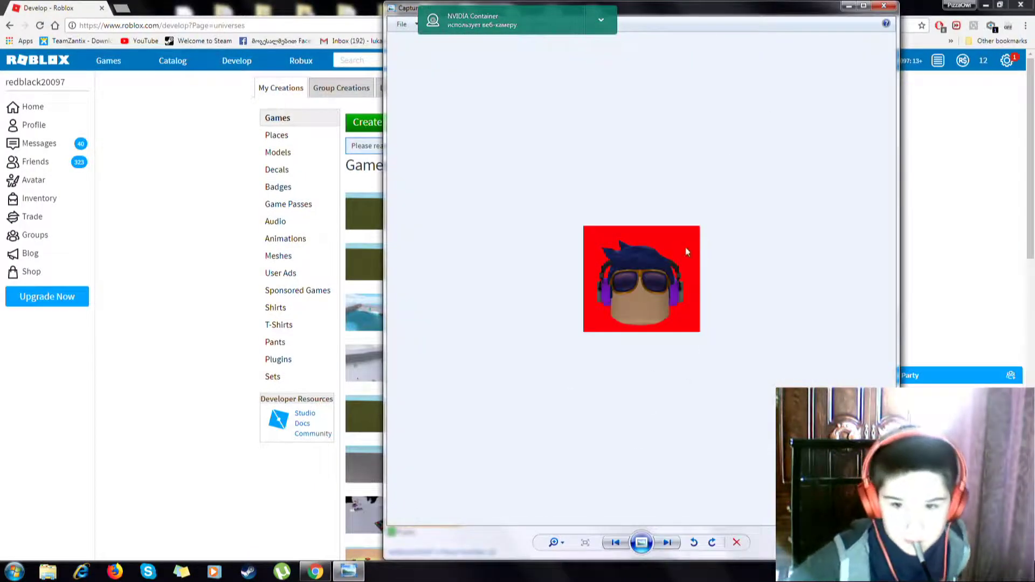
{"action": "right_click", "coordinate": [631, 275]}
{"action": "left_click", "coordinate": [510, 247]}
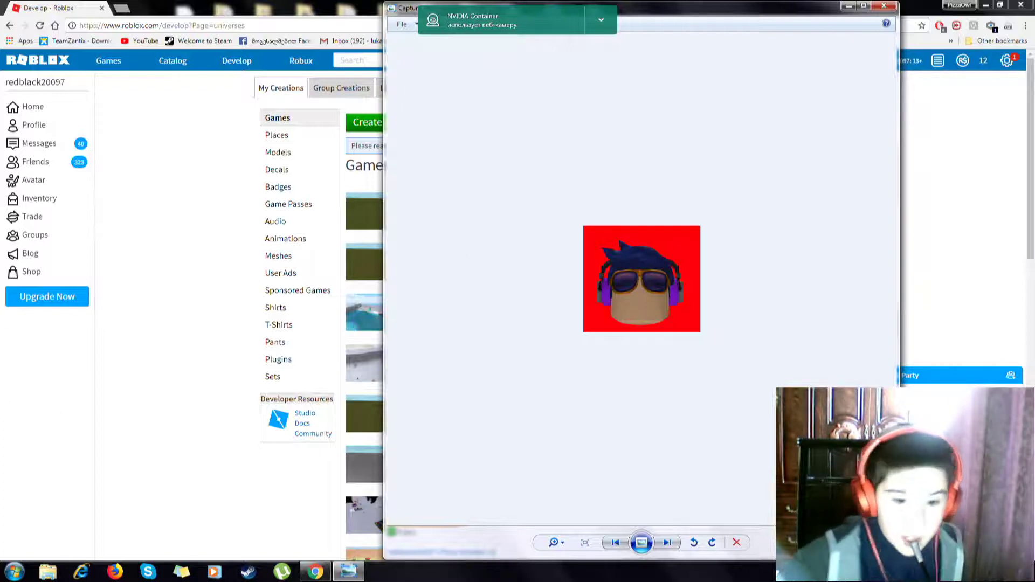
Launch paint.net and close the picture viewer
{"action": "key", "text": "super+d"}
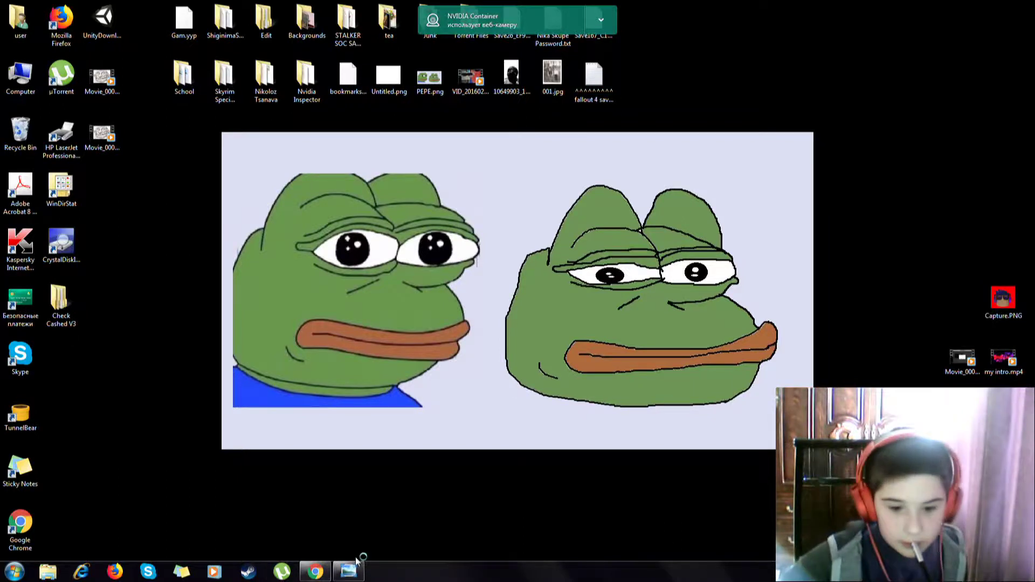
{"action": "left_click", "coordinate": [359, 575]}
{"action": "left_click", "coordinate": [360, 578]}
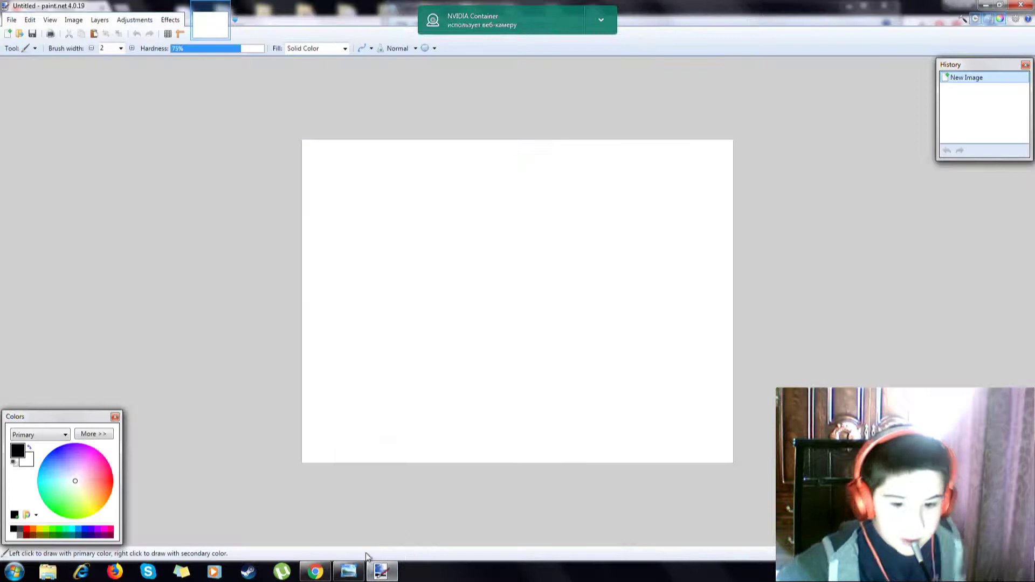
{"action": "left_click", "coordinate": [348, 572]}
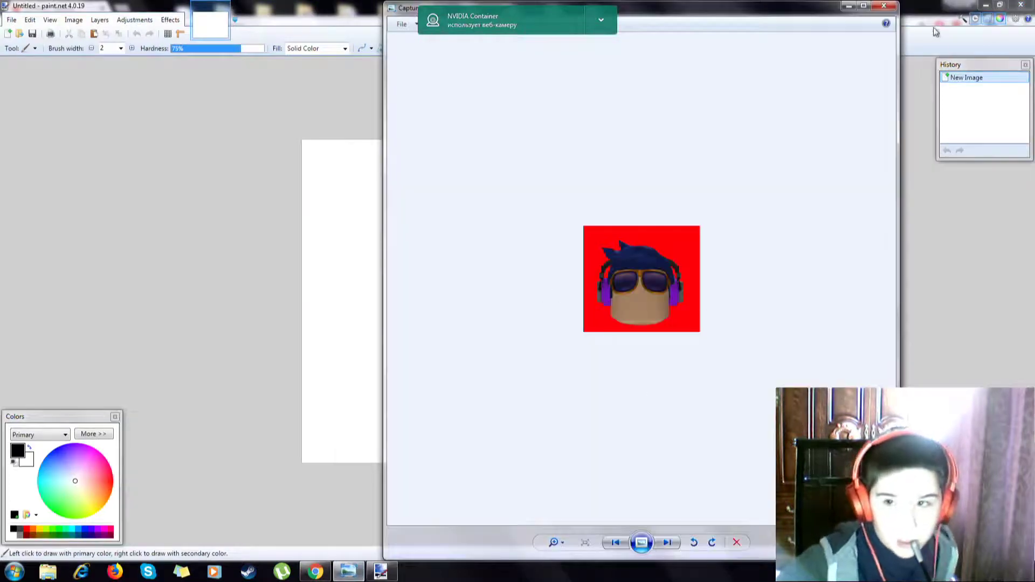
{"action": "left_click", "coordinate": [884, 6]}
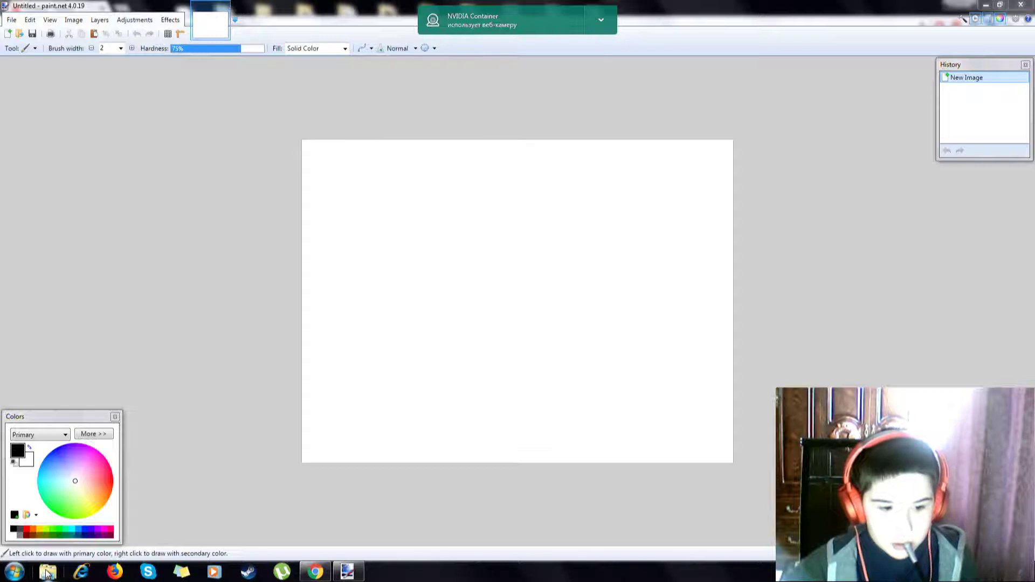
Open Capture.PNG from the desktop in paint.net
{"action": "left_click", "coordinate": [347, 571]}
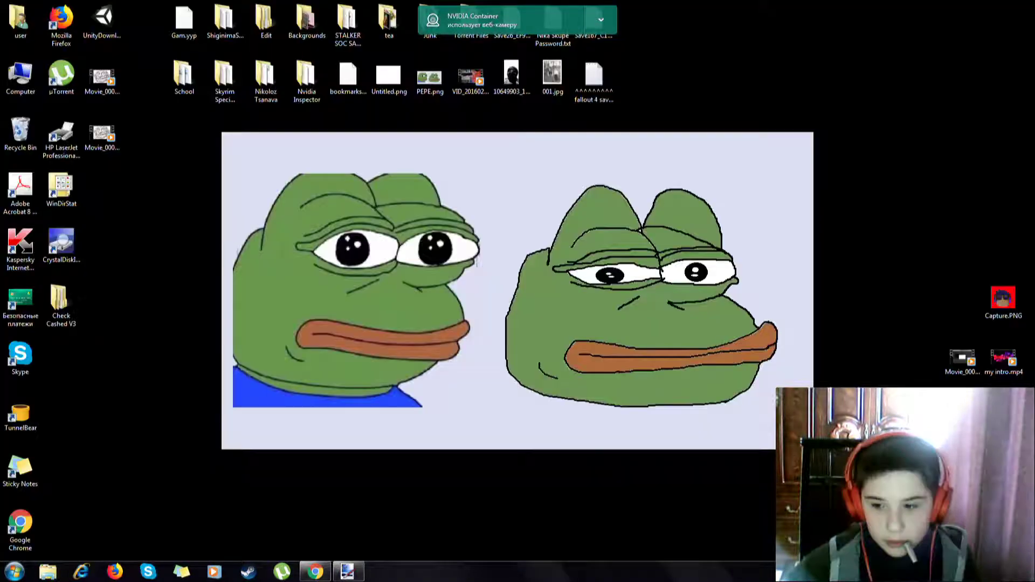
{"action": "mouse_move", "coordinate": [1004, 301]}
{"action": "left_mouse_down"}
{"action": "mouse_move", "coordinate": [537, 555]}
{"action": "mouse_move", "coordinate": [353, 573]}
{"action": "mouse_move", "coordinate": [512, 224]}
{"action": "left_mouse_up"}
{"action": "left_click", "coordinate": [532, 292]}
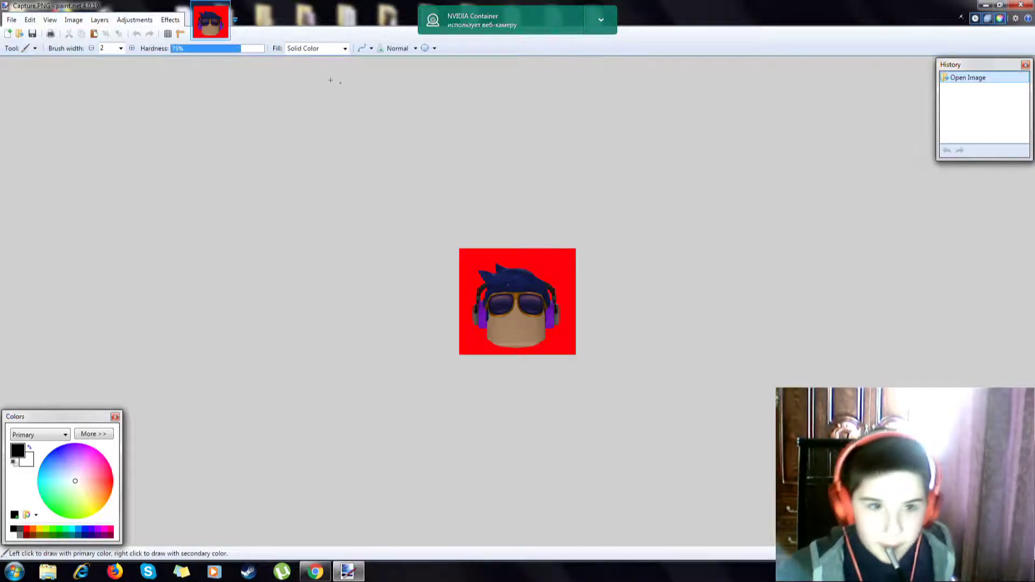
Using Line / Curve in black, trace the face's left side and jaw from below the hair to the chin, about 99 pixels long
{"action": "left_click", "coordinate": [93, 22]}
{"action": "mouse_move", "coordinate": [72, 22]}
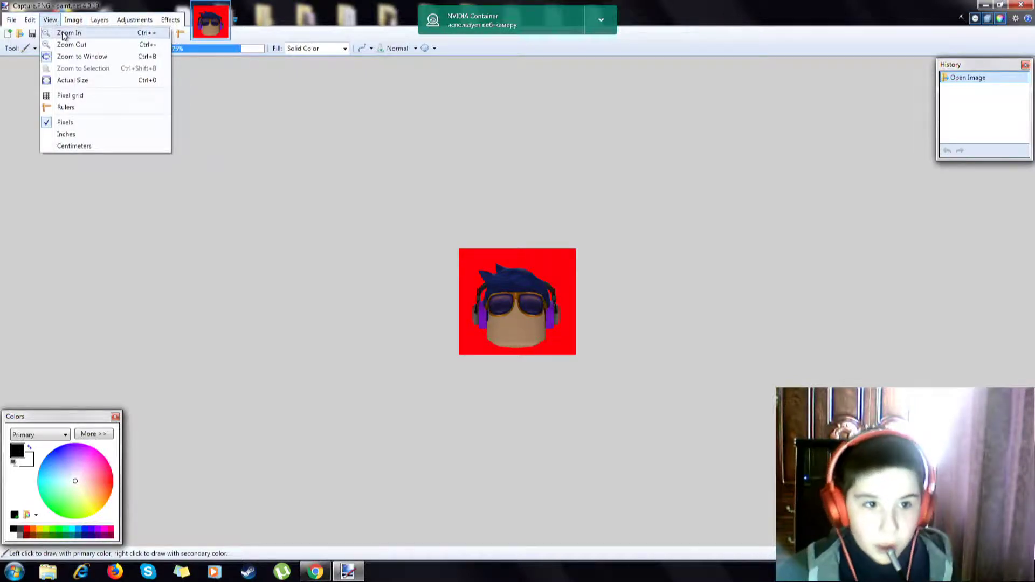
{"action": "left_click", "coordinate": [58, 33]}
{"action": "left_click", "coordinate": [51, 20]}
{"action": "left_click", "coordinate": [63, 33]}
{"action": "left_click", "coordinate": [50, 20]}
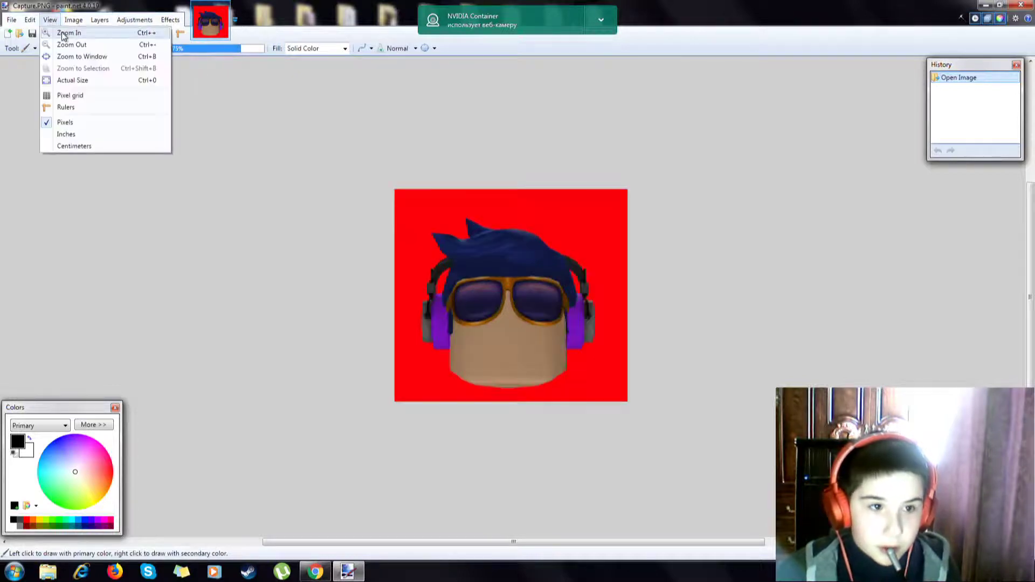
{"action": "left_click", "coordinate": [63, 33]}
{"action": "left_click", "coordinate": [50, 20]}
{"action": "left_click", "coordinate": [63, 34]}
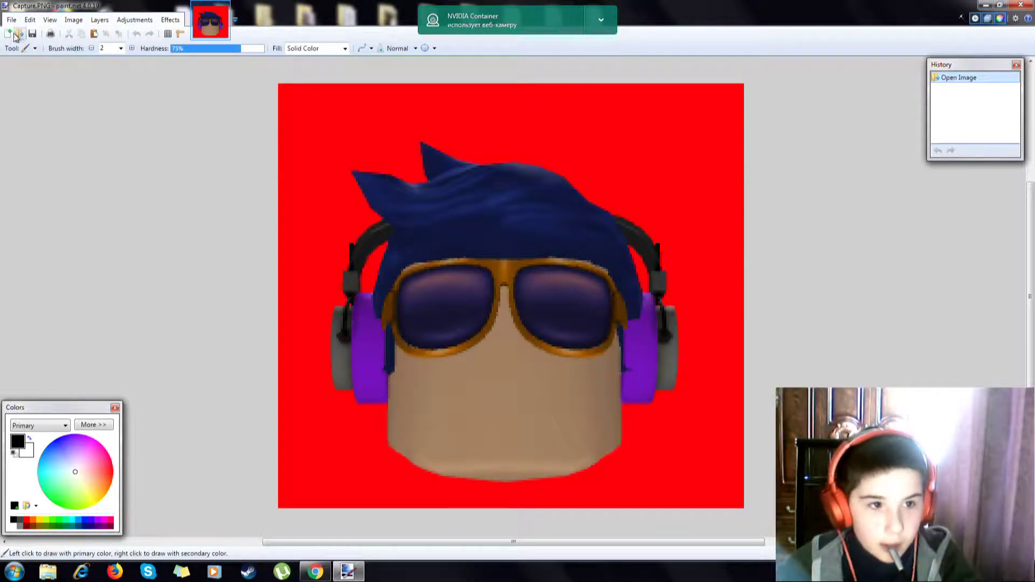
{"action": "left_click", "coordinate": [25, 48]}
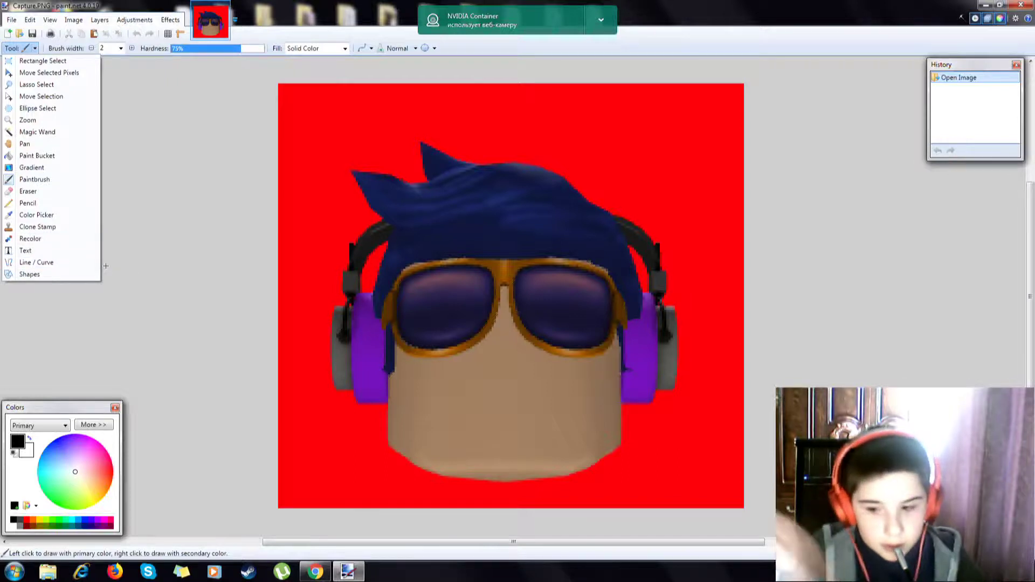
{"action": "left_click", "coordinate": [38, 263]}
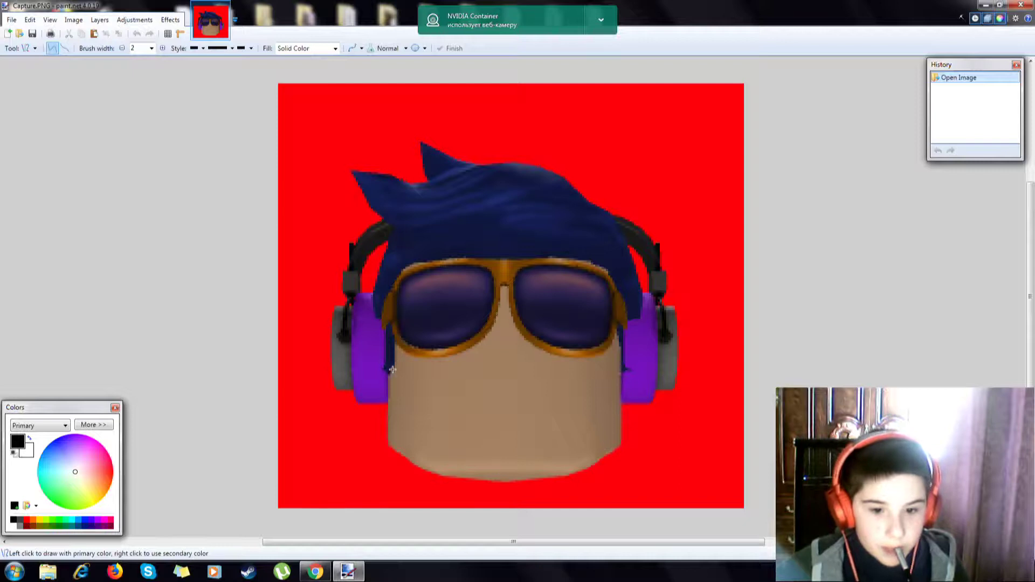
{"action": "left_click_drag", "start_coordinate": [388, 374], "coordinate": [522, 479]}
{"action": "left_click_drag", "start_coordinate": [436, 411], "coordinate": [398, 450]}
{"action": "left_click_drag", "start_coordinate": [477, 445], "coordinate": [466, 478]}
{"action": "left_click_drag", "start_coordinate": [400, 454], "coordinate": [399, 452]}
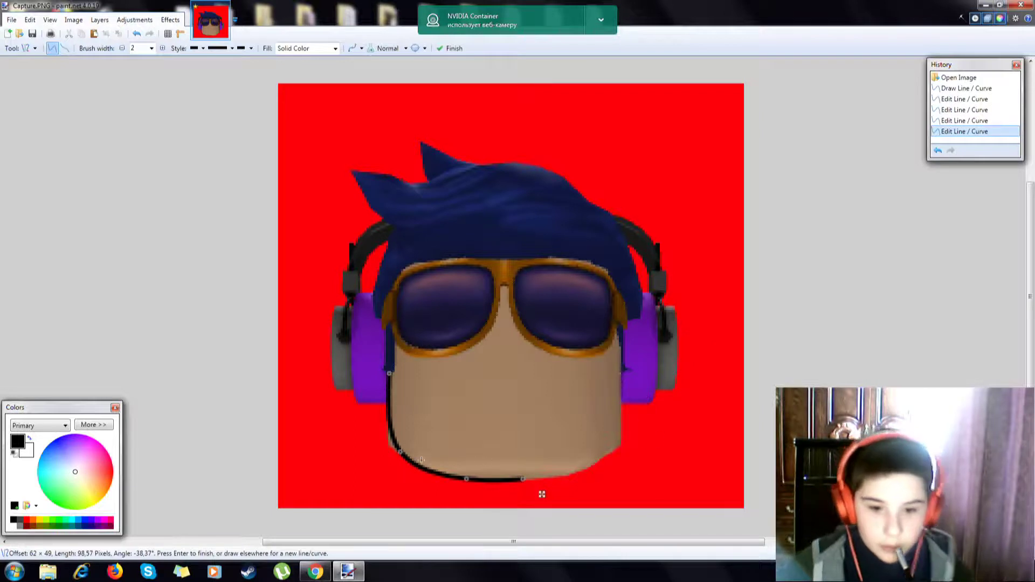
{"action": "left_click_drag", "start_coordinate": [403, 452], "coordinate": [401, 452]}
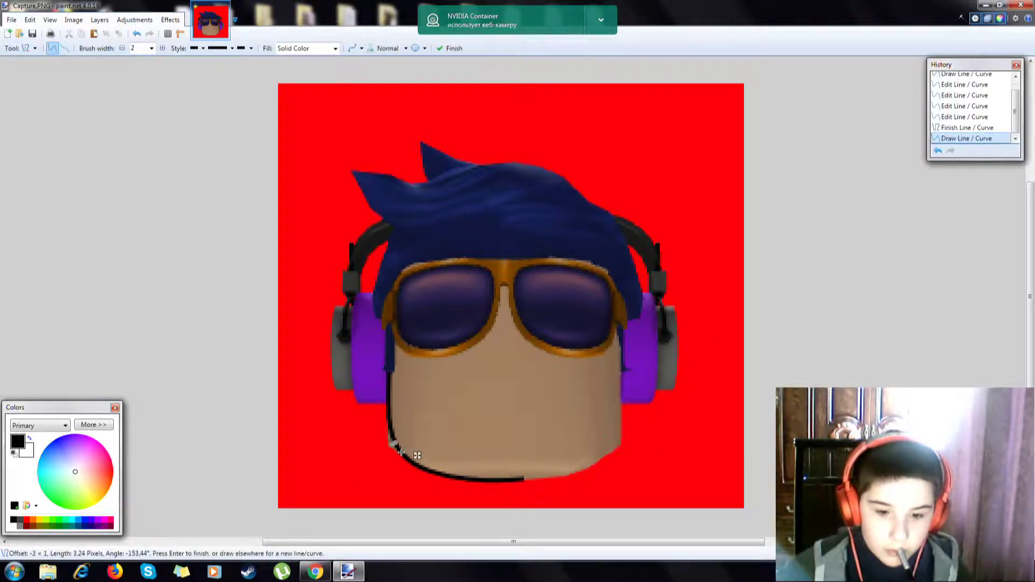
{"action": "left_click", "coordinate": [937, 150]}
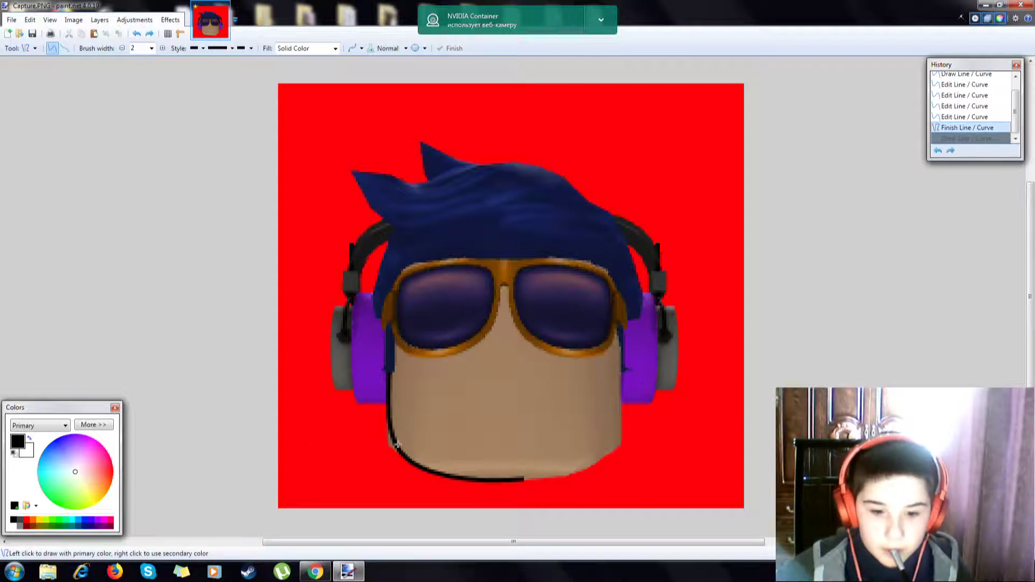
{"action": "left_click_drag", "start_coordinate": [397, 440], "coordinate": [389, 446]}
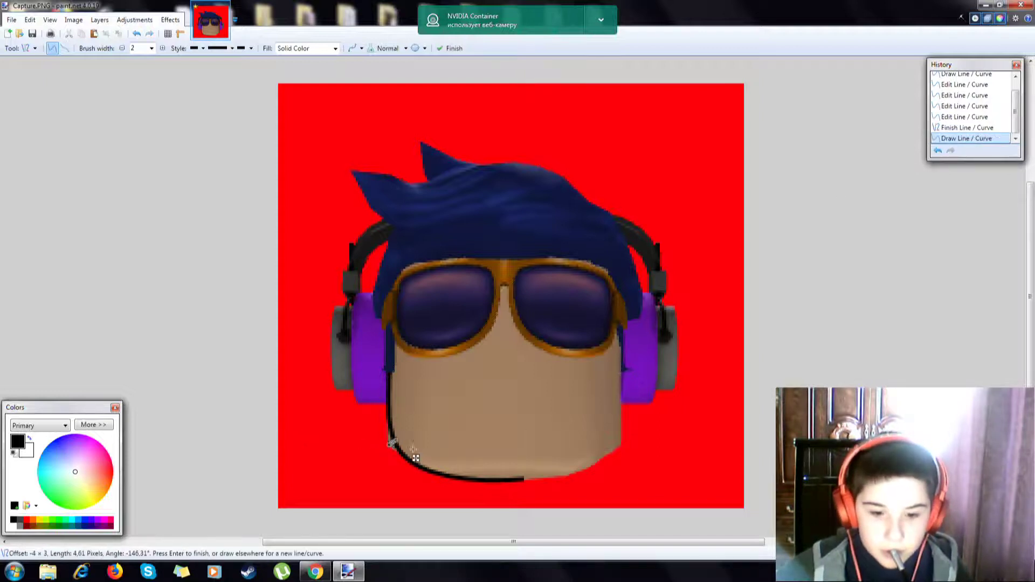
{"action": "left_click", "coordinate": [938, 151]}
{"action": "left_click", "coordinate": [937, 151]}
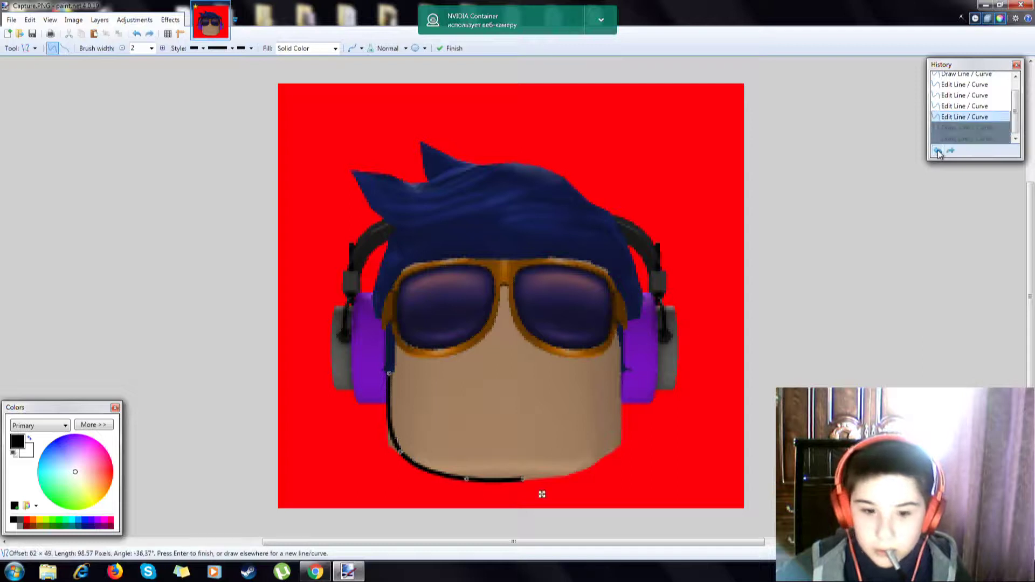
Bend the left jaw curve slightly outward at its lower corner and finish it at about 100 pixels long
{"action": "left_click_drag", "start_coordinate": [407, 451], "coordinate": [397, 452]}
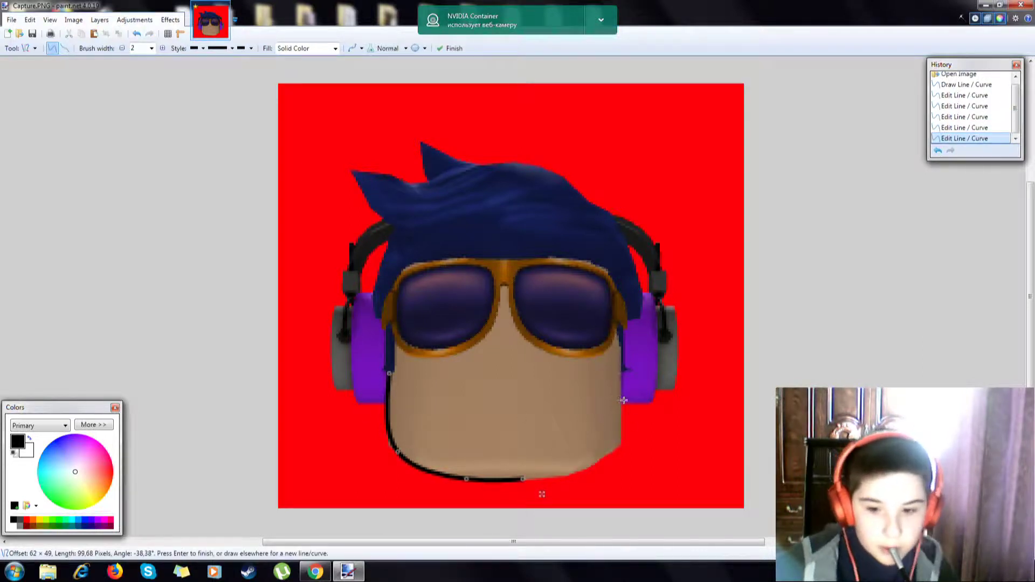
{"action": "left_click", "coordinate": [982, 253]}
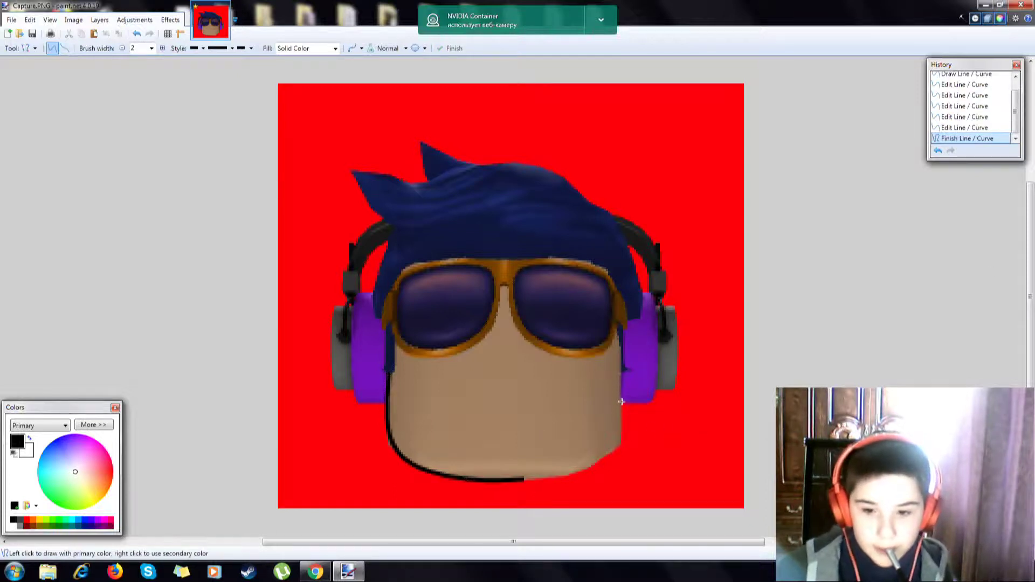
Trace the face's right side and jaw with a black curve about 83 pixels long, joining the left curve at the chin
{"action": "left_click_drag", "start_coordinate": [622, 372], "coordinate": [524, 478]}
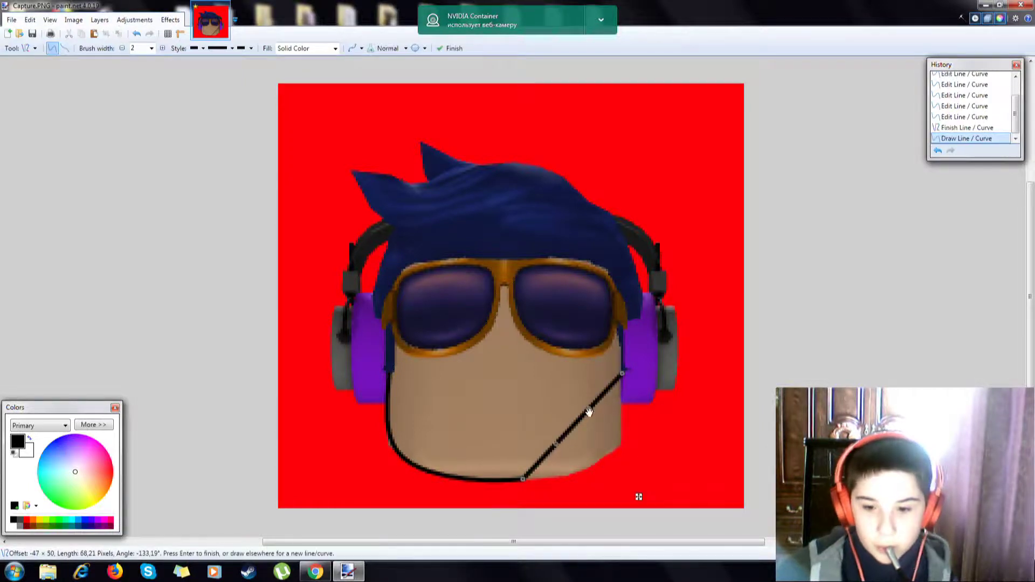
{"action": "left_click_drag", "start_coordinate": [586, 412], "coordinate": [567, 476]}
{"action": "left_click_drag", "start_coordinate": [613, 450], "coordinate": [615, 453]}
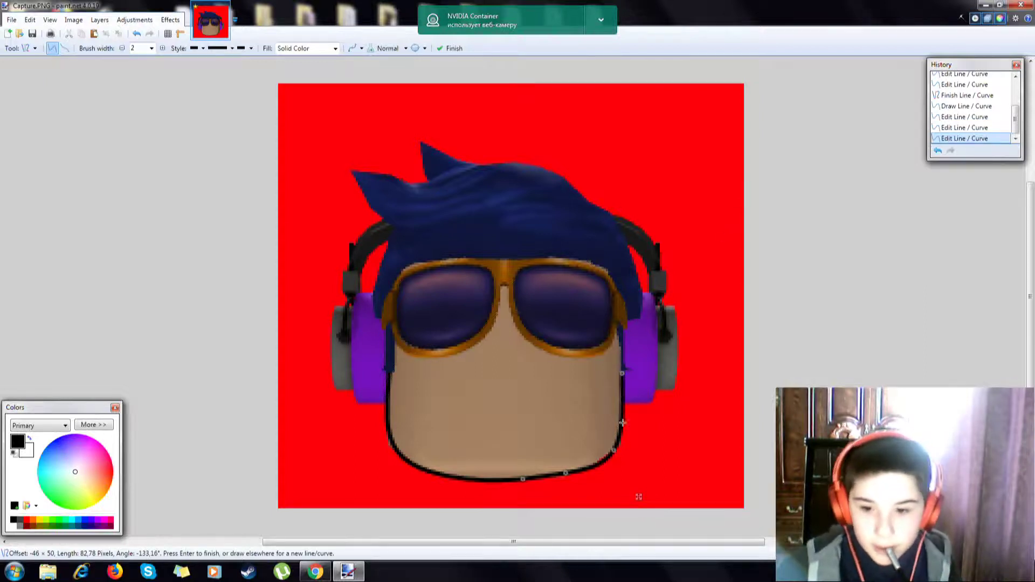
{"action": "key", "text": "Return"}
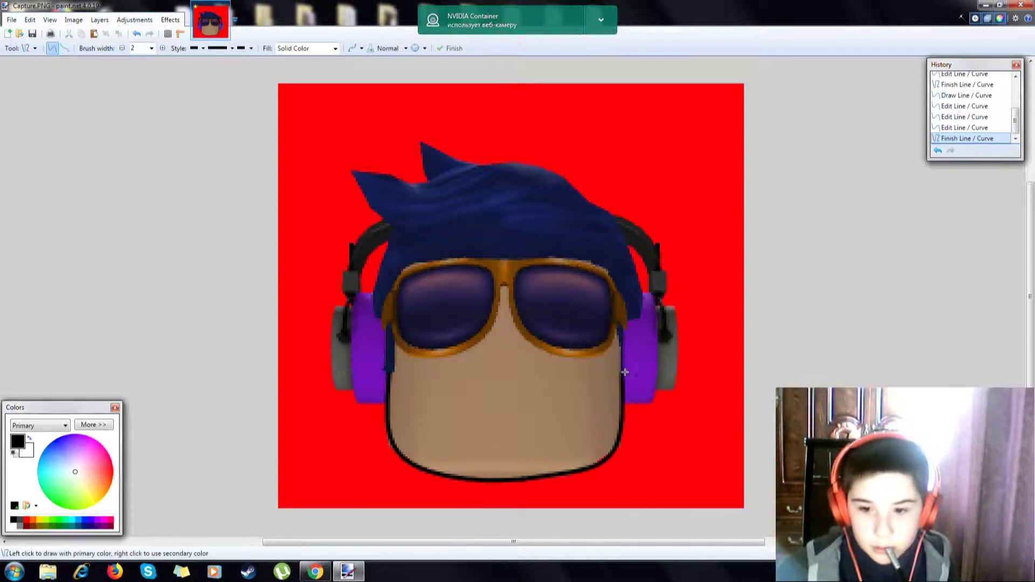
{"action": "left_click_drag", "start_coordinate": [627, 403], "coordinate": [663, 402]}
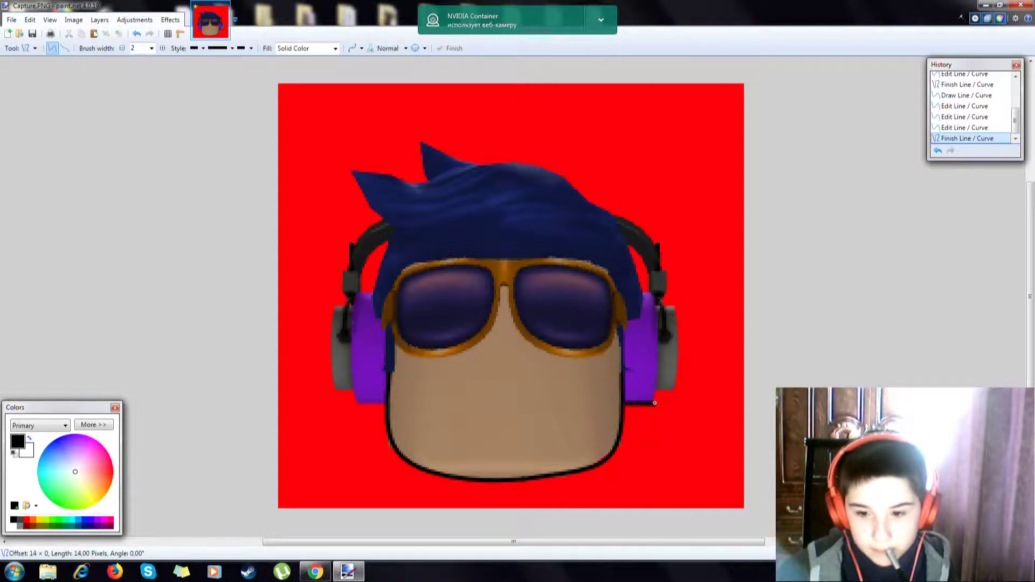
{"action": "mouse_move", "coordinate": [655, 402]}
{"action": "left_mouse_down"}
{"action": "mouse_move", "coordinate": [630, 401]}
{"action": "mouse_move", "coordinate": [620, 330]}
{"action": "left_mouse_up"}
{"action": "left_click", "coordinate": [937, 151]}
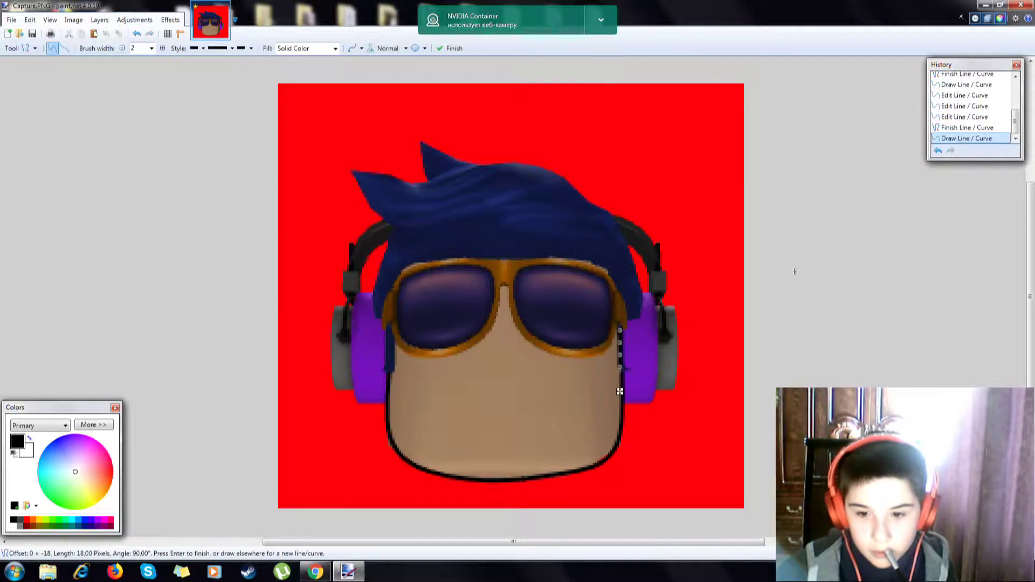
{"action": "left_click", "coordinate": [937, 153]}
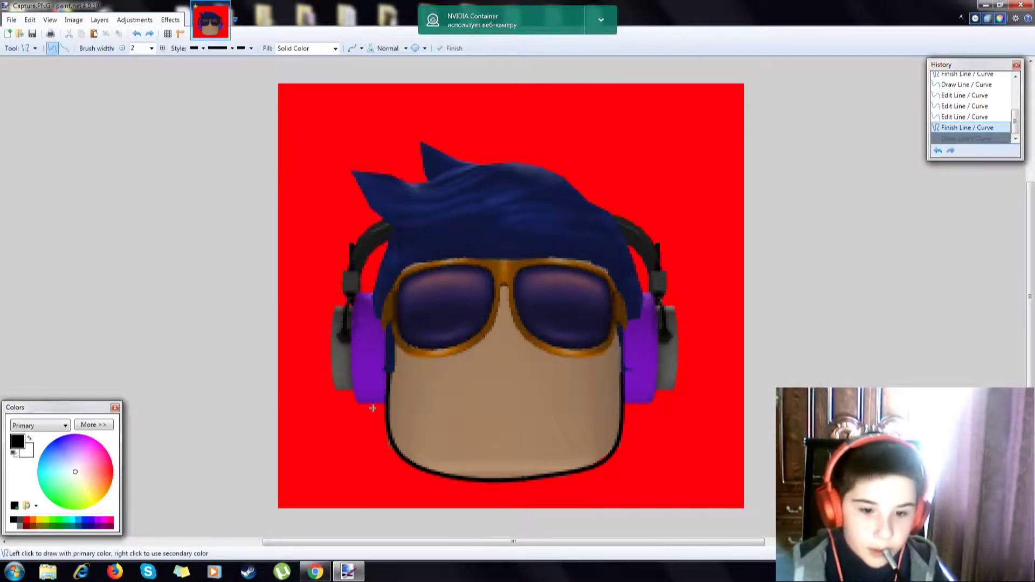
Draw a black line about 14 pixels long along the bottom edge of the left purple ear cushion
{"action": "left_click_drag", "start_coordinate": [384, 403], "coordinate": [357, 402]}
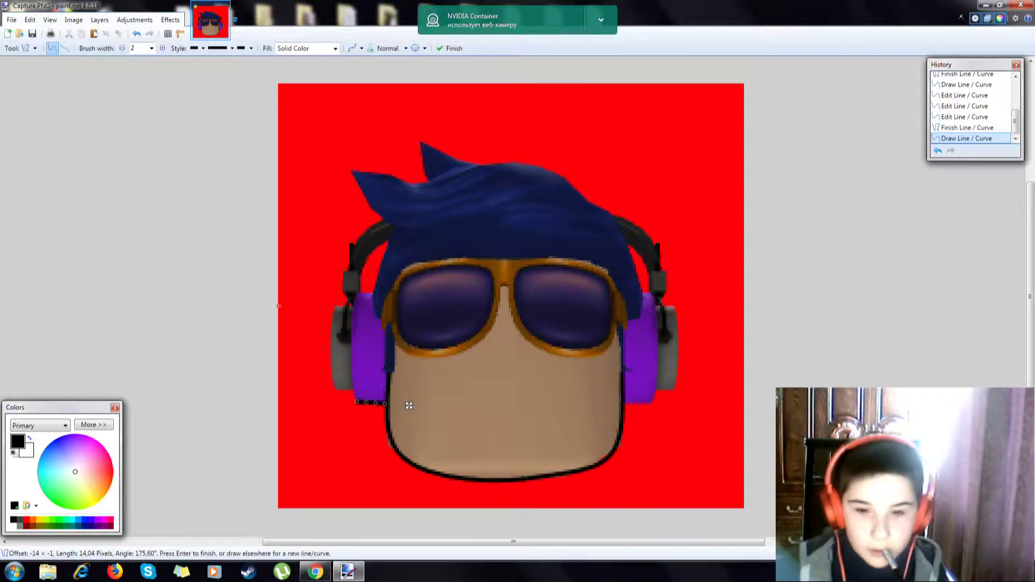
{"action": "key", "text": "Return"}
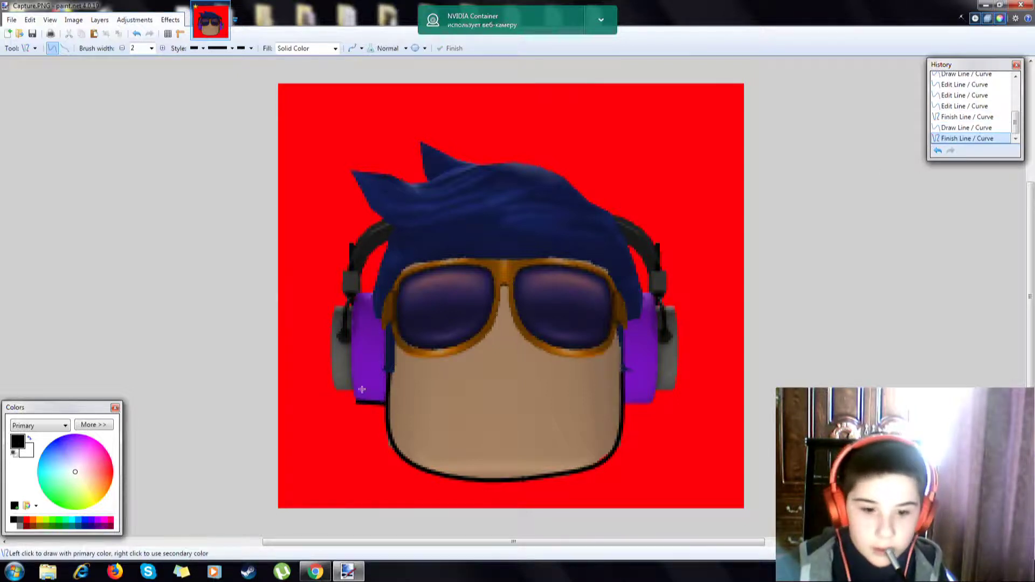
Draw a black line about 16 pixels long along the bottom edge of the left grey ear cup
{"action": "mouse_move", "coordinate": [355, 401]}
{"action": "left_mouse_down"}
{"action": "mouse_move", "coordinate": [335, 388]}
{"action": "mouse_move", "coordinate": [355, 398]}
{"action": "left_mouse_up"}
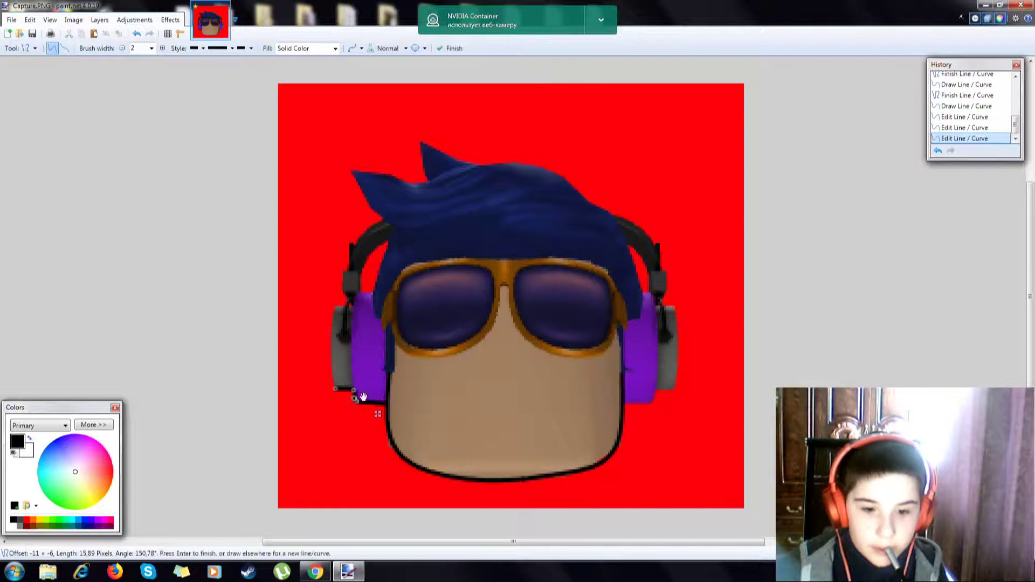
{"action": "left_click_drag", "start_coordinate": [738, 233], "coordinate": [732, 241]}
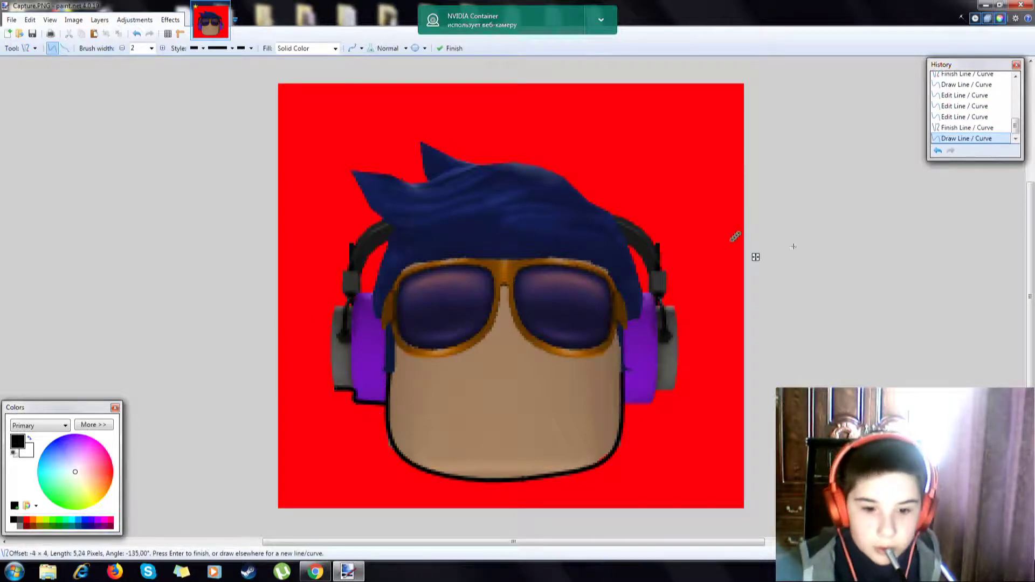
Try outlining the left grey ear cup's outer side and top edge with black lines
{"action": "left_click_drag", "start_coordinate": [332, 388], "coordinate": [331, 309]}
{"action": "left_click_drag", "start_coordinate": [879, 272], "coordinate": [881, 271]}
{"action": "left_click_drag", "start_coordinate": [332, 304], "coordinate": [350, 306]}
{"action": "left_click", "coordinate": [817, 248]}
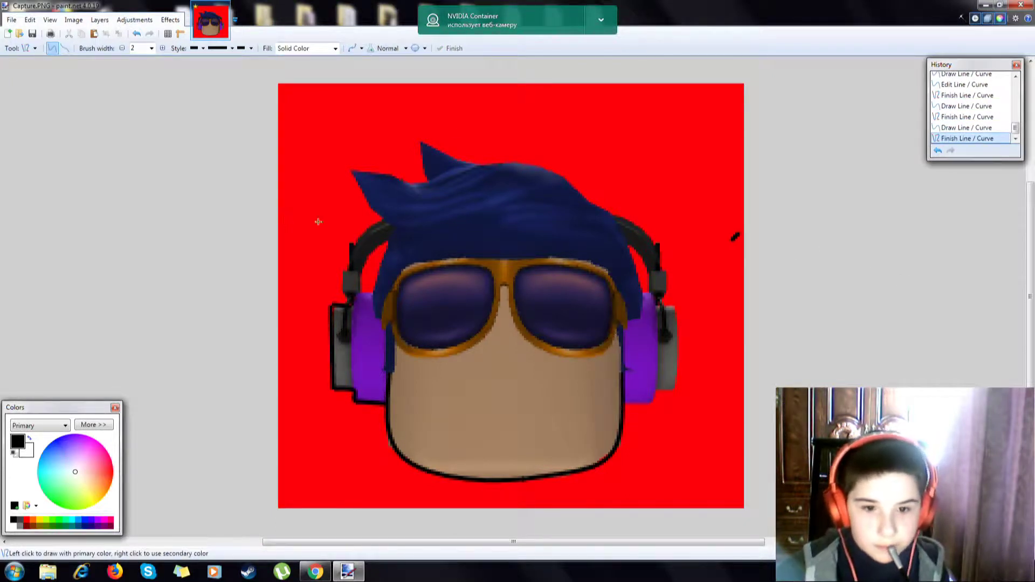
Try tracing the left headband with a black curve and the left hair spike's lower edge with a line about 27 pixels long
{"action": "mouse_move", "coordinate": [353, 241]}
{"action": "left_mouse_down"}
{"action": "mouse_move", "coordinate": [385, 218]}
{"action": "mouse_move", "coordinate": [353, 244]}
{"action": "left_mouse_up"}
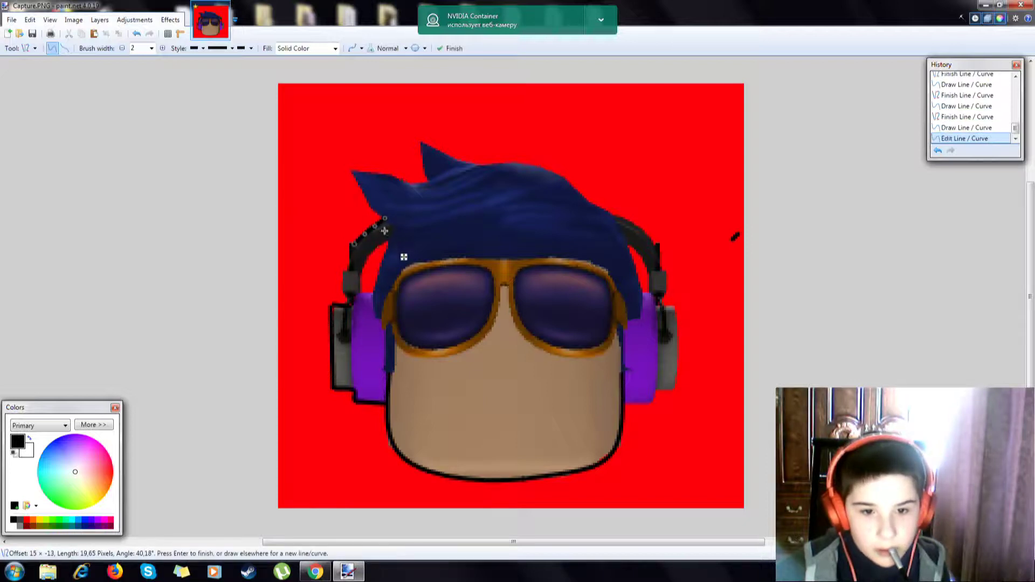
{"action": "mouse_move", "coordinate": [363, 292]}
{"action": "left_mouse_down"}
{"action": "mouse_move", "coordinate": [369, 252]}
{"action": "mouse_move", "coordinate": [386, 241]}
{"action": "mouse_move", "coordinate": [366, 278]}
{"action": "mouse_move", "coordinate": [373, 258]}
{"action": "left_mouse_up"}
{"action": "key", "text": "Return"}
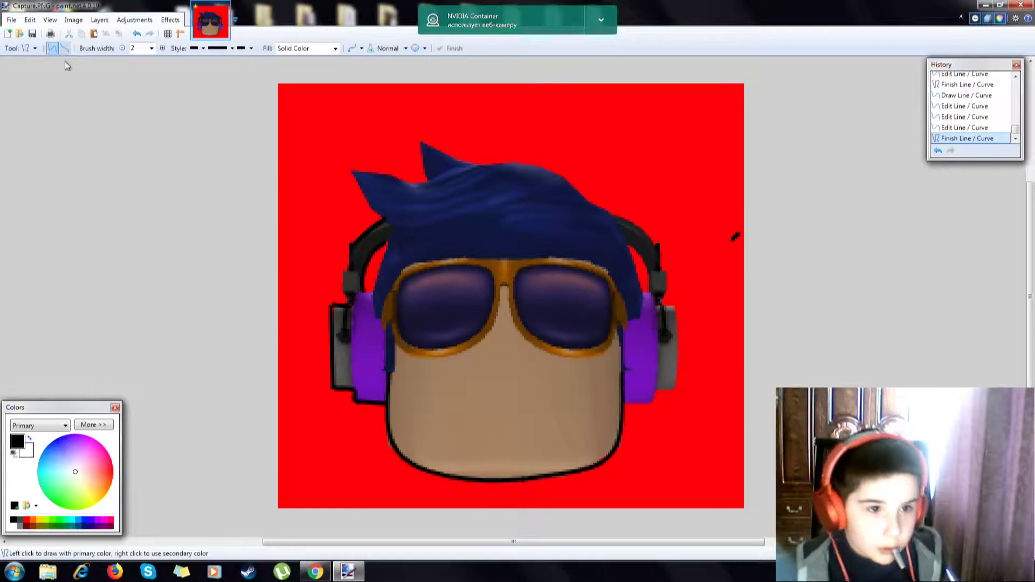
{"action": "left_click_drag", "start_coordinate": [380, 217], "coordinate": [350, 171]}
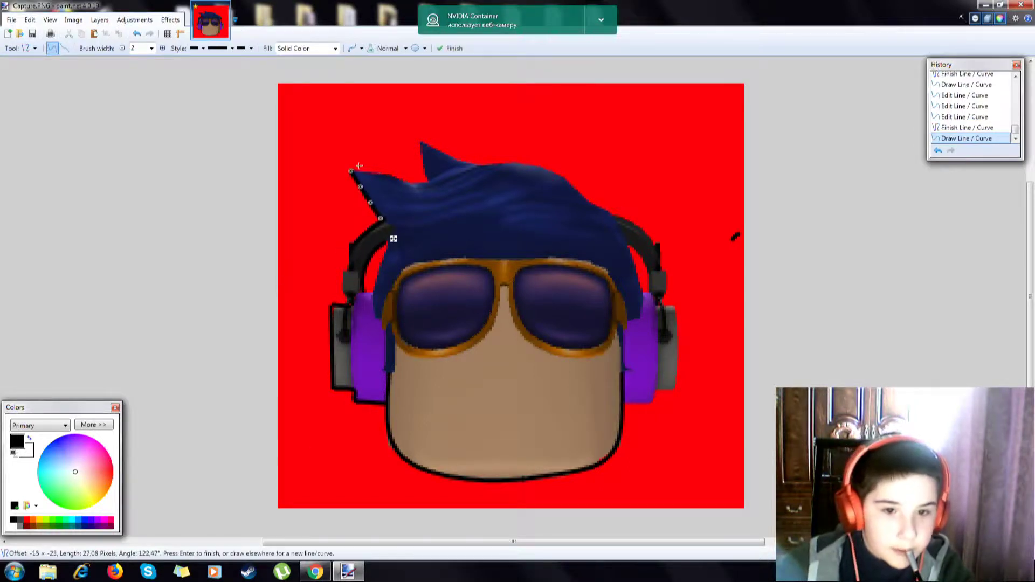
{"action": "left_click", "coordinate": [886, 221]}
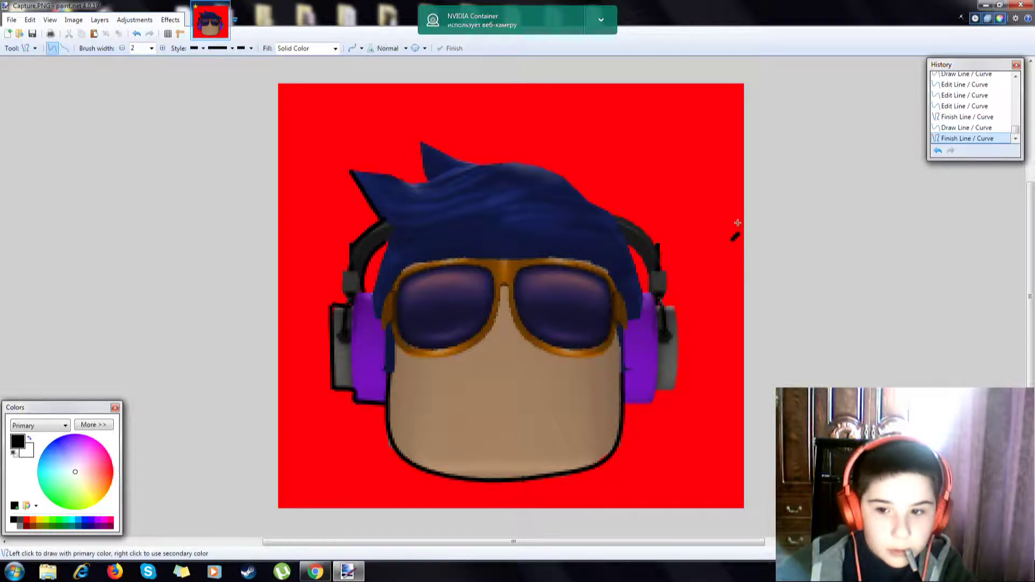
Undo the hair, headband and ear cup strokes back to the black line beneath the left grey ear cup
{"action": "left_click", "coordinate": [938, 151]}
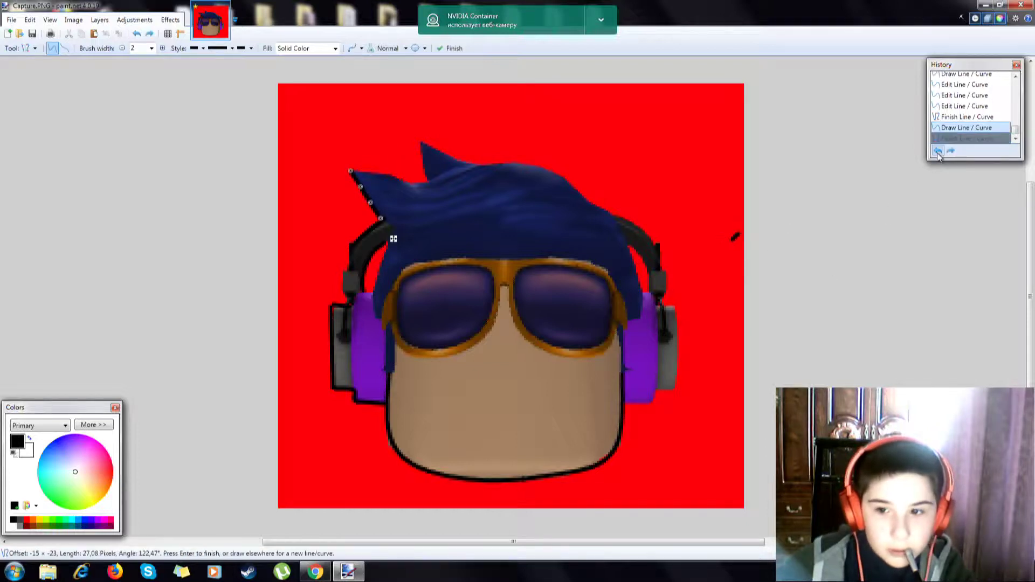
{"action": "left_click", "coordinate": [938, 151]}
{"action": "left_click", "coordinate": [938, 151]}
{"action": "left_click", "coordinate": [938, 151]}
{"action": "left_click", "coordinate": [938, 151]}
{"action": "left_click", "coordinate": [938, 152]}
{"action": "left_click", "coordinate": [938, 152]}
{"action": "left_click", "coordinate": [937, 152]}
{"action": "left_click", "coordinate": [938, 151]}
{"action": "left_click", "coordinate": [938, 152]}
{"action": "left_click", "coordinate": [938, 152]}
{"action": "left_click", "coordinate": [938, 151]}
{"action": "left_click", "coordinate": [938, 151]}
{"action": "left_click", "coordinate": [937, 151]}
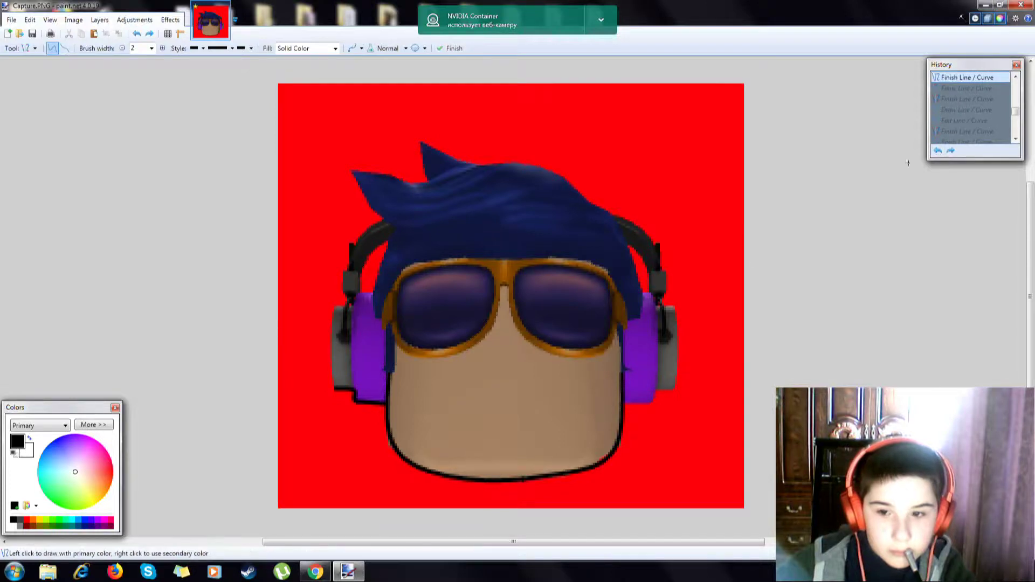
Outline the outer side and top edge of the left grey ear cup with black lines
{"action": "mouse_move", "coordinate": [333, 386]}
{"action": "left_mouse_down"}
{"action": "mouse_move", "coordinate": [333, 311]}
{"action": "mouse_move", "coordinate": [347, 287]}
{"action": "mouse_move", "coordinate": [345, 306]}
{"action": "left_mouse_up"}
{"action": "key", "text": "Return"}
{"action": "left_click_drag", "start_coordinate": [339, 304], "coordinate": [345, 308]}
{"action": "key", "text": "Return"}
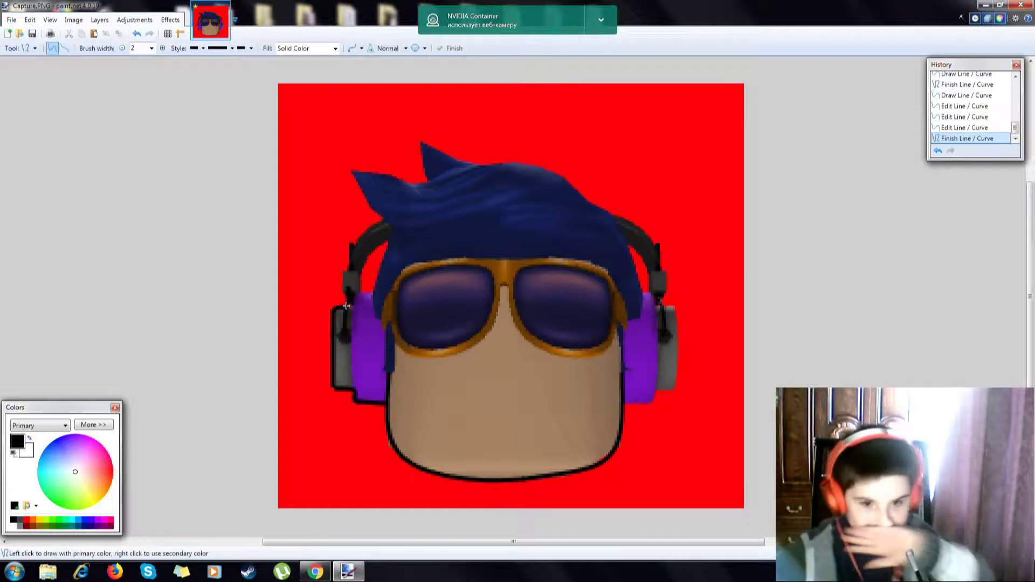
Trace the left headband's outer edge with a black curve from its lower corner up to the hair
{"action": "left_click_drag", "start_coordinate": [351, 243], "coordinate": [384, 219]}
{"action": "mouse_move", "coordinate": [368, 294]}
{"action": "left_mouse_down"}
{"action": "mouse_move", "coordinate": [382, 236]}
{"action": "mouse_move", "coordinate": [363, 294]}
{"action": "left_mouse_up"}
{"action": "key", "text": "Return"}
{"action": "left_click_drag", "start_coordinate": [835, 254], "coordinate": [858, 255]}
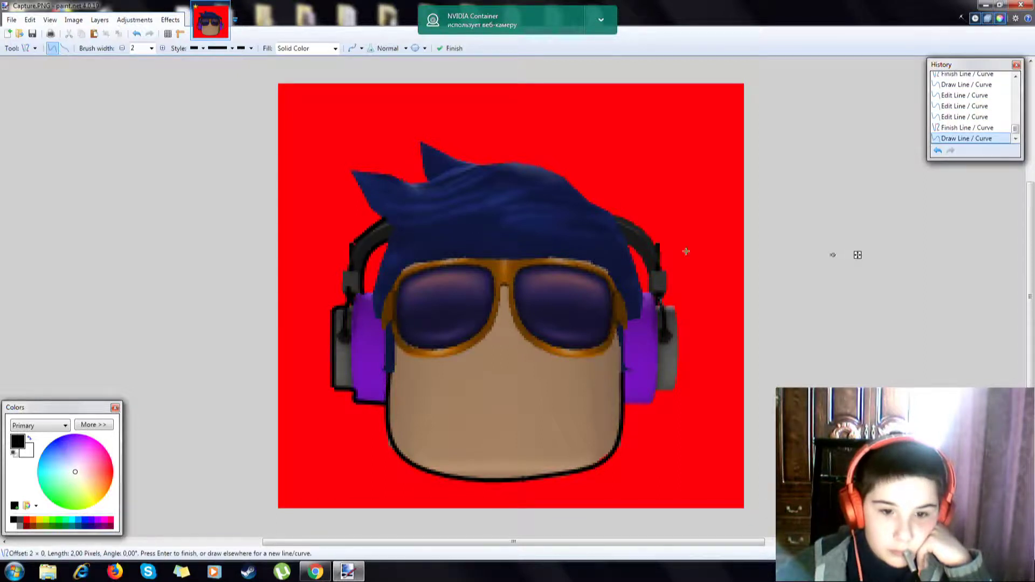
Outline the left hair spike and the rising edge of the second spike in black, starting at the headband
{"action": "mouse_move", "coordinate": [382, 218]}
{"action": "left_mouse_down"}
{"action": "mouse_move", "coordinate": [353, 172]}
{"action": "mouse_move", "coordinate": [422, 178]}
{"action": "mouse_move", "coordinate": [420, 145]}
{"action": "mouse_move", "coordinate": [407, 159]}
{"action": "mouse_move", "coordinate": [422, 183]}
{"action": "mouse_move", "coordinate": [371, 169]}
{"action": "mouse_move", "coordinate": [423, 184]}
{"action": "left_mouse_up"}
{"action": "key", "text": "Return"}
{"action": "key", "text": "Return"}
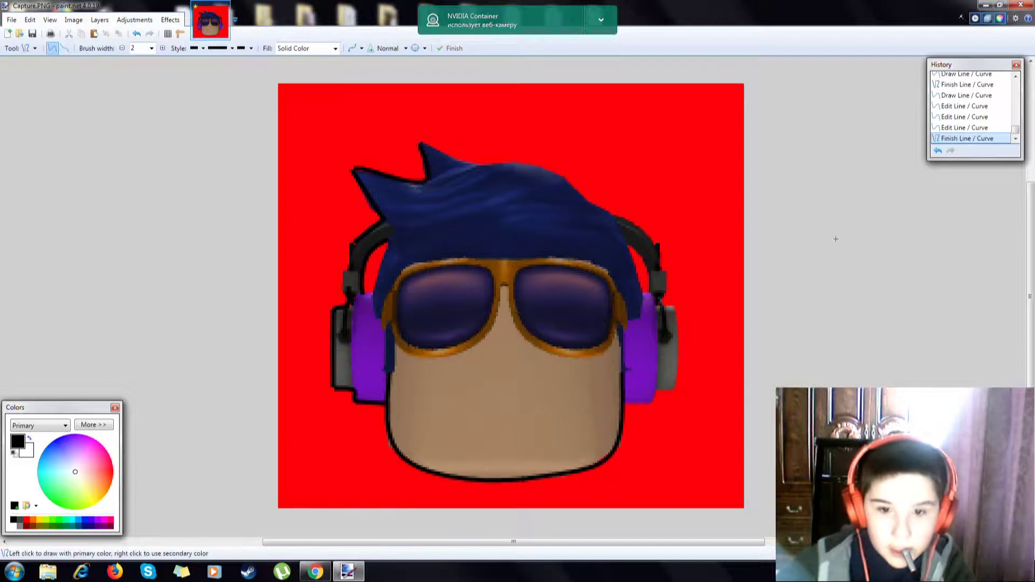
Trace the top of the hair with a black curve about 66 pixels long, starting at the second spike's tip
{"action": "left_click_drag", "start_coordinate": [423, 144], "coordinate": [559, 175]}
{"action": "left_click_drag", "start_coordinate": [467, 157], "coordinate": [467, 161]}
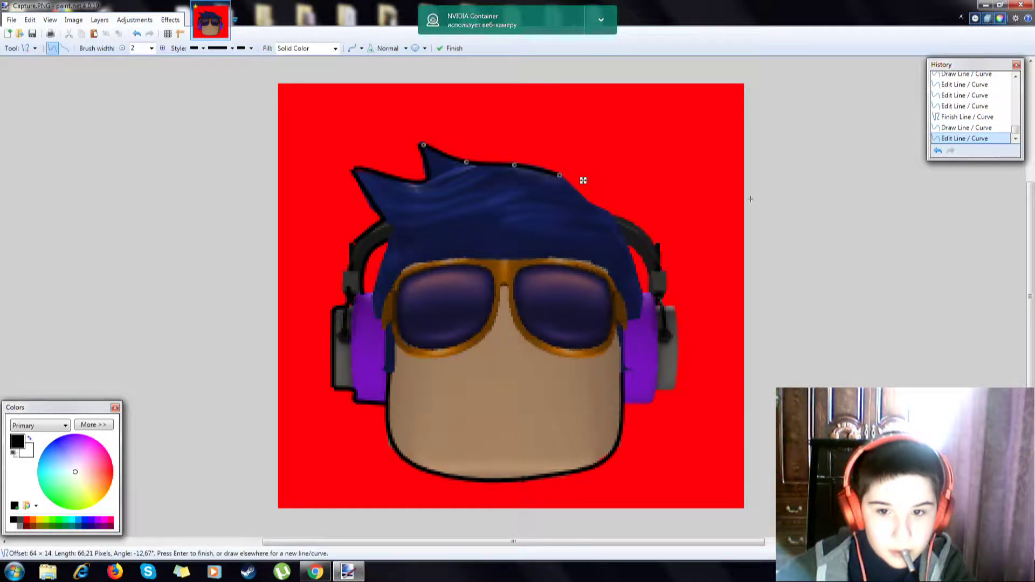
{"action": "key", "text": "Return"}
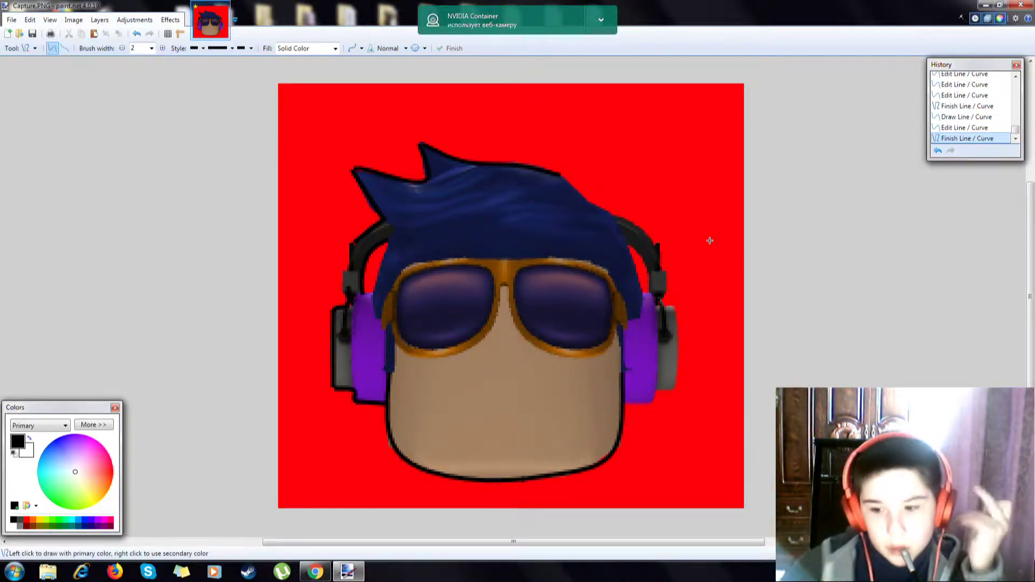
Try tracing the right hair slope and headband with one black curve about 58 pixels long, adding a short touch-up mark
{"action": "mouse_move", "coordinate": [561, 173]}
{"action": "left_mouse_down"}
{"action": "mouse_move", "coordinate": [644, 220]}
{"action": "mouse_move", "coordinate": [661, 242]}
{"action": "left_mouse_up"}
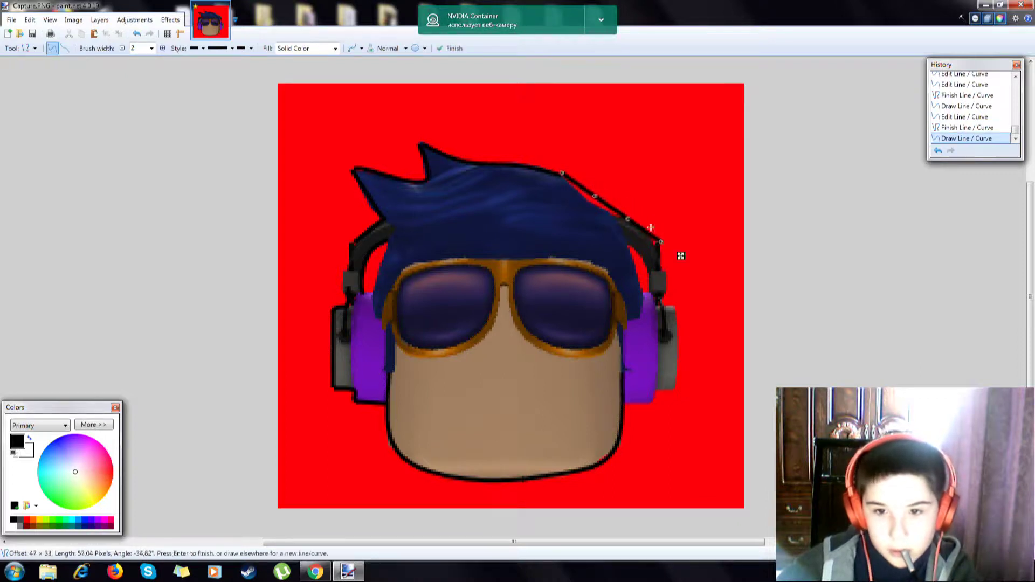
{"action": "left_click_drag", "start_coordinate": [566, 173], "coordinate": [657, 245]}
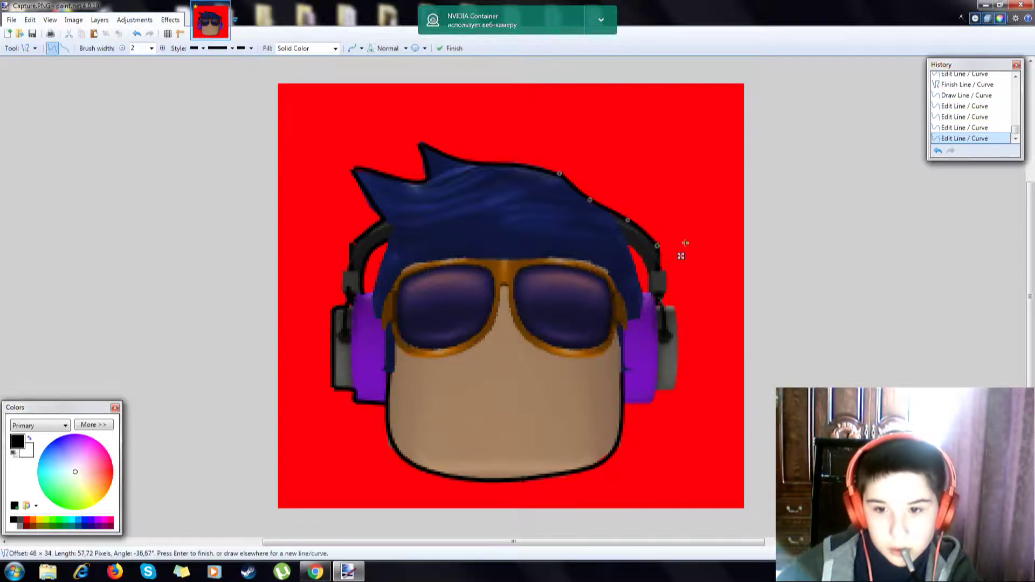
{"action": "key", "text": "Return"}
{"action": "left_click_drag", "start_coordinate": [590, 197], "coordinate": [593, 199]}
{"action": "left_click", "coordinate": [841, 235]}
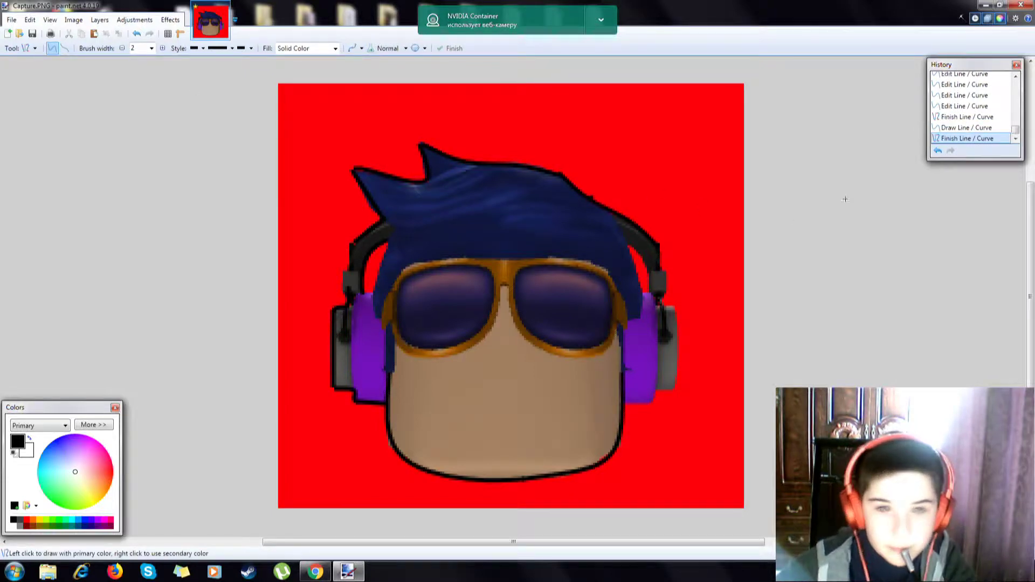
Undo the touch-up mark and nudge the curve's control point on the right hair slope before finishing the curve again
{"action": "left_click", "coordinate": [938, 150]}
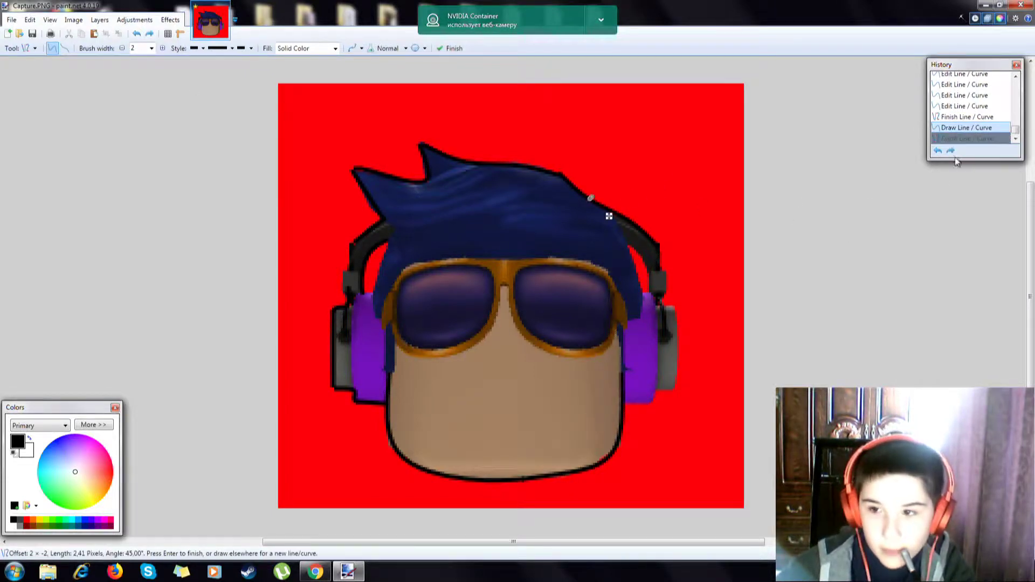
{"action": "left_click", "coordinate": [937, 148]}
{"action": "left_click", "coordinate": [936, 149]}
{"action": "left_click_drag", "start_coordinate": [590, 202], "coordinate": [591, 201]}
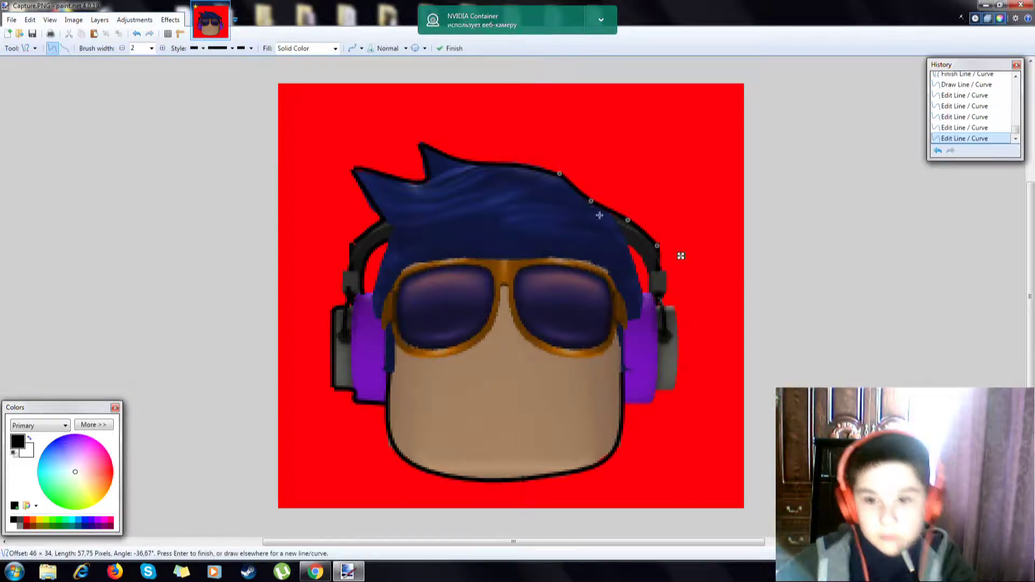
{"action": "key", "text": "Return"}
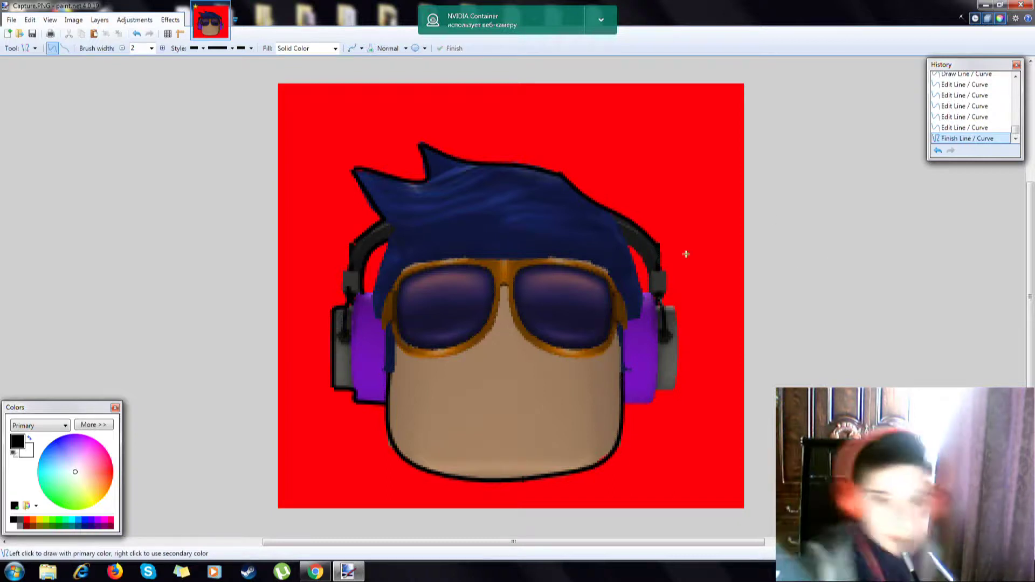
Undo the entire curve along the right hair slope and headband
{"action": "left_click", "coordinate": [937, 151]}
{"action": "left_click", "coordinate": [938, 151]}
{"action": "left_click", "coordinate": [938, 151]}
{"action": "left_click", "coordinate": [937, 151]}
{"action": "left_click", "coordinate": [938, 151]}
{"action": "left_click", "coordinate": [937, 150]}
{"action": "left_click", "coordinate": [937, 151]}
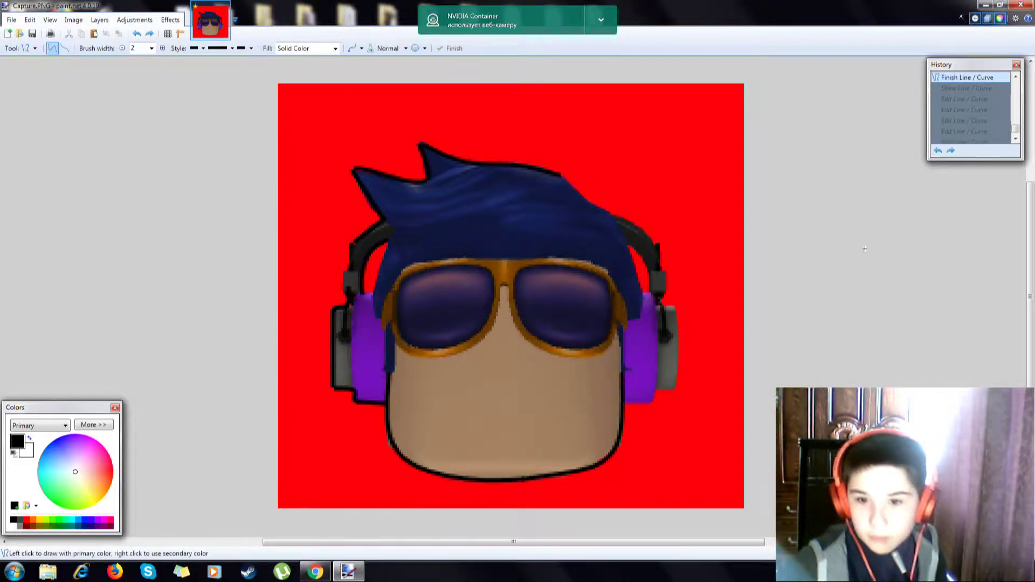
Trace the right hair slope with one black curve and the right headband with a separate one about 29 pixels long
{"action": "mouse_move", "coordinate": [560, 176]}
{"action": "left_mouse_down"}
{"action": "mouse_move", "coordinate": [607, 212]}
{"action": "mouse_move", "coordinate": [590, 204]}
{"action": "mouse_move", "coordinate": [574, 187]}
{"action": "mouse_move", "coordinate": [653, 229]}
{"action": "mouse_move", "coordinate": [659, 248]}
{"action": "left_mouse_up"}
{"action": "left_click", "coordinate": [837, 254]}
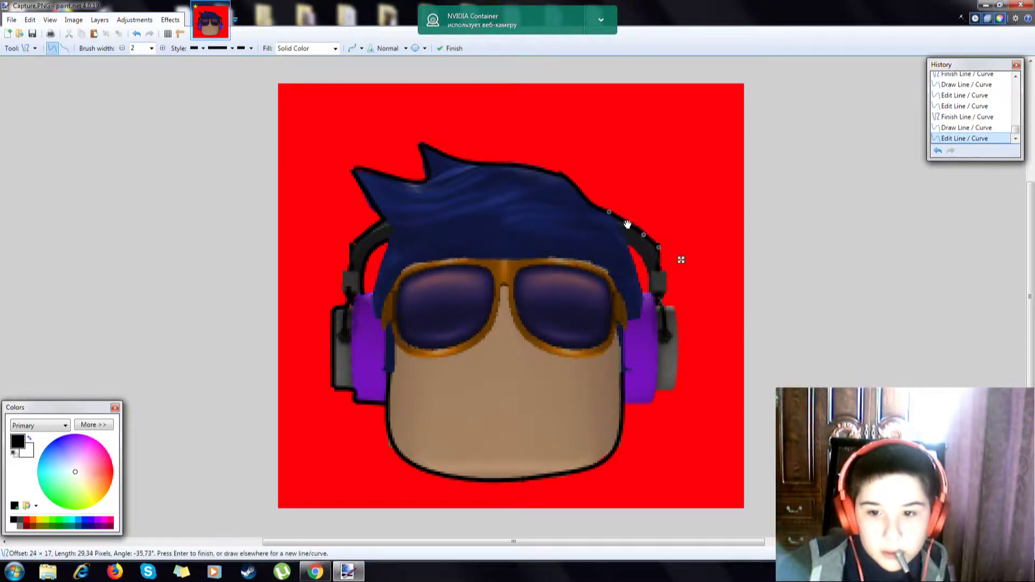
{"action": "key", "text": "Return"}
Outline the right headphone in black along the purple cushion's bottom edge and the grey cup's bottom, outer side and top
{"action": "mouse_move", "coordinate": [625, 402]}
{"action": "left_mouse_down"}
{"action": "mouse_move", "coordinate": [674, 399]}
{"action": "mouse_move", "coordinate": [653, 404]}
{"action": "mouse_move", "coordinate": [677, 388]}
{"action": "mouse_move", "coordinate": [656, 402]}
{"action": "mouse_move", "coordinate": [674, 359]}
{"action": "mouse_move", "coordinate": [676, 305]}
{"action": "left_mouse_up"}
{"action": "key", "text": "Return"}
{"action": "key", "text": "Return"}
{"action": "left_click_drag", "start_coordinate": [827, 261], "coordinate": [816, 262]}
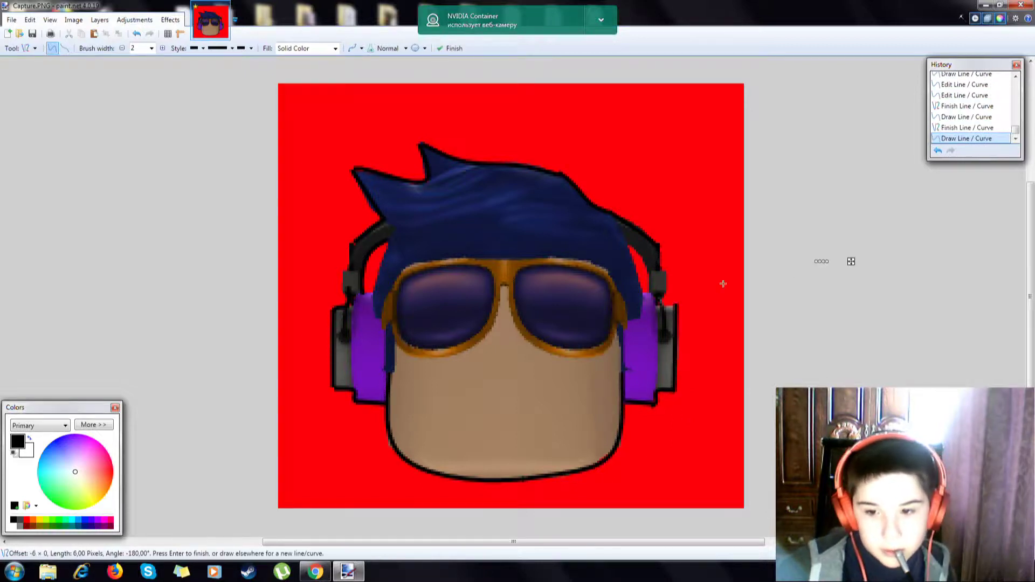
{"action": "key", "text": "Return"}
{"action": "left_click_drag", "start_coordinate": [676, 304], "coordinate": [662, 306]}
{"action": "left_click", "coordinate": [823, 312]}
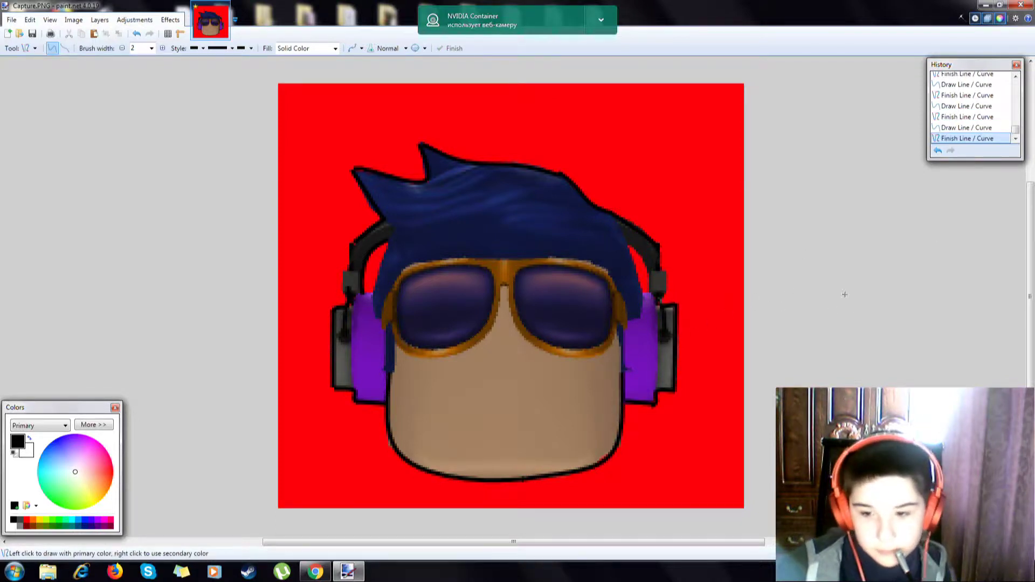
Outline the gaps between hair and headband in black, using curves about 26 pixels long for the right headband and left hair edge
{"action": "mouse_move", "coordinate": [645, 294]}
{"action": "left_mouse_down"}
{"action": "mouse_move", "coordinate": [630, 246]}
{"action": "mouse_move", "coordinate": [647, 276]}
{"action": "left_mouse_up"}
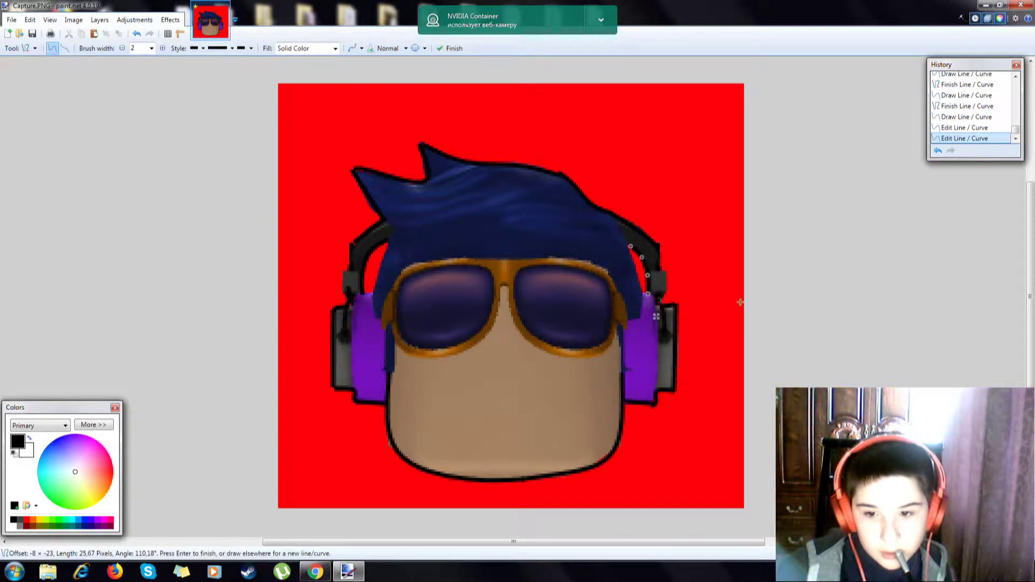
{"action": "left_click_drag", "start_coordinate": [372, 296], "coordinate": [387, 244]}
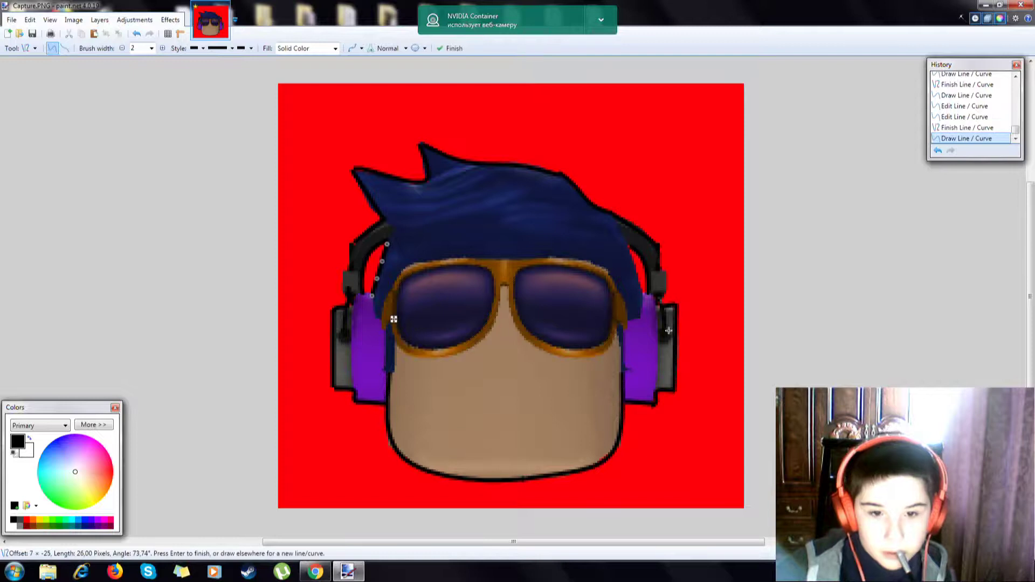
{"action": "left_click_drag", "start_coordinate": [644, 299], "coordinate": [629, 251]}
{"action": "key", "text": "Return"}
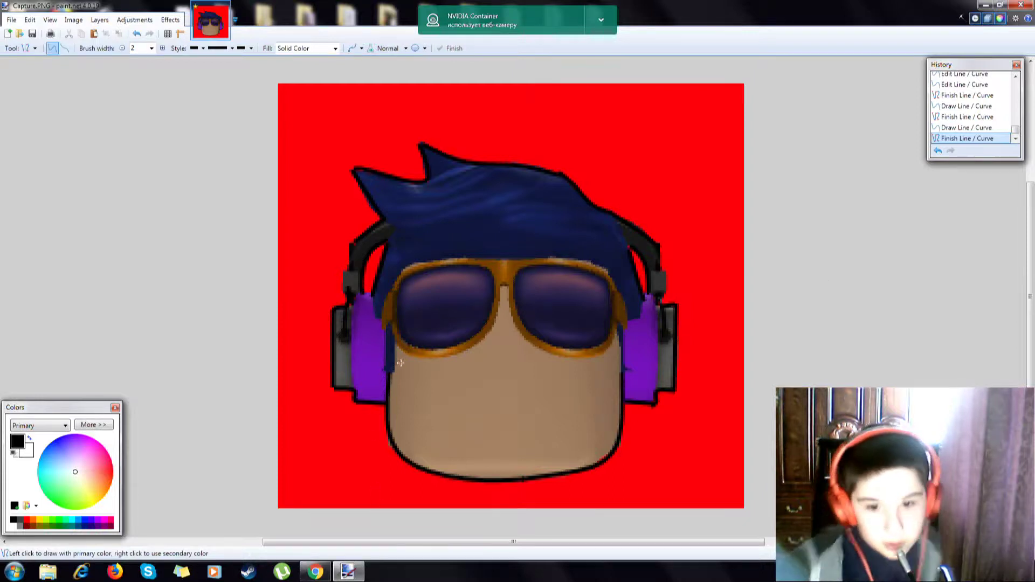
Try tracing the lower rim of the left sunglasses lens up to the nose bridge with a black curve about 76 pixels long
{"action": "mouse_move", "coordinate": [398, 335]}
{"action": "left_mouse_down"}
{"action": "mouse_move", "coordinate": [450, 366]}
{"action": "mouse_move", "coordinate": [412, 361]}
{"action": "mouse_move", "coordinate": [400, 353]}
{"action": "mouse_move", "coordinate": [561, 356]}
{"action": "left_mouse_up"}
{"action": "left_click_drag", "start_coordinate": [455, 348], "coordinate": [393, 335]}
{"action": "left_click_drag", "start_coordinate": [443, 359], "coordinate": [423, 358]}
{"action": "mouse_move", "coordinate": [506, 349]}
{"action": "left_mouse_down"}
{"action": "mouse_move", "coordinate": [505, 338]}
{"action": "mouse_move", "coordinate": [526, 330]}
{"action": "mouse_move", "coordinate": [514, 318]}
{"action": "mouse_move", "coordinate": [497, 343]}
{"action": "mouse_move", "coordinate": [504, 292]}
{"action": "mouse_move", "coordinate": [490, 337]}
{"action": "left_mouse_up"}
{"action": "left_click", "coordinate": [797, 296]}
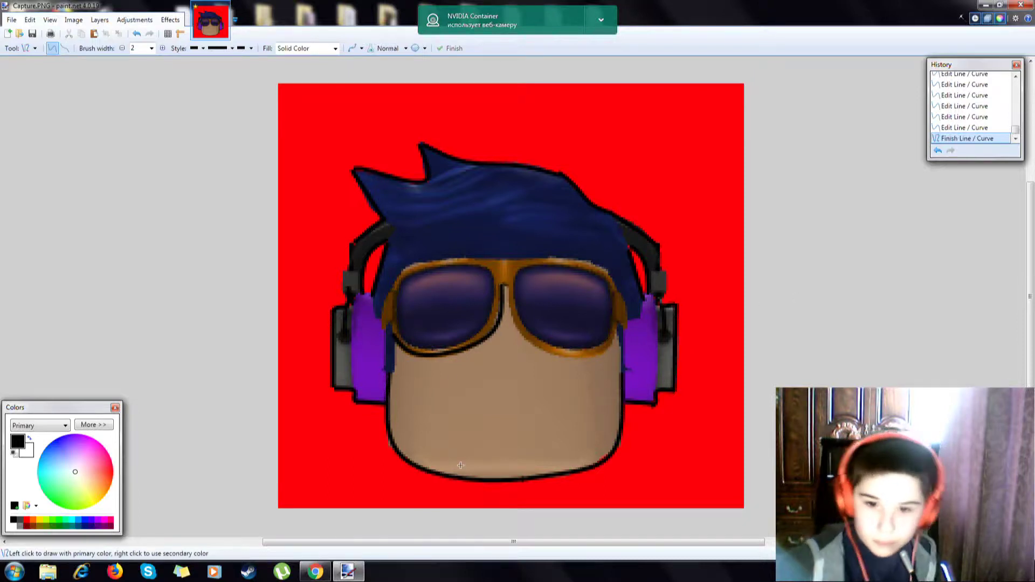
Undo the sunglasses rim curve completely while keeping the finished headband gap outlines
{"action": "left_click", "coordinate": [935, 152]}
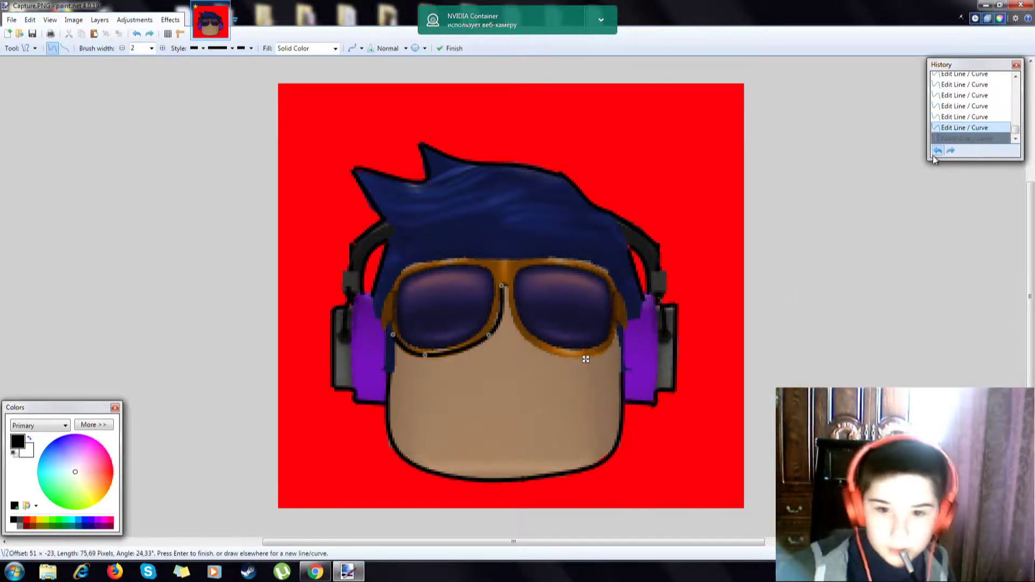
{"action": "left_click", "coordinate": [935, 153]}
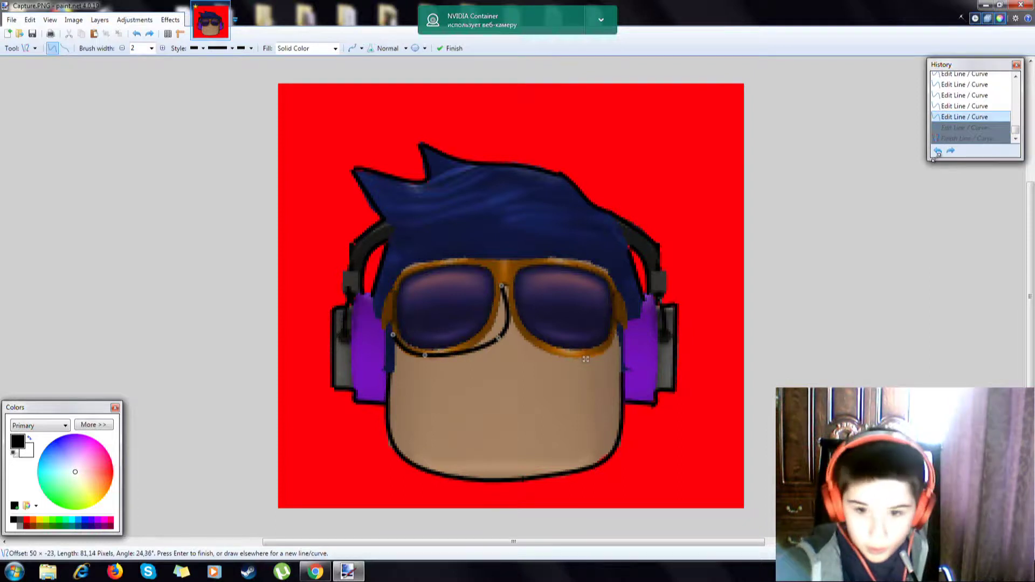
{"action": "left_click", "coordinate": [937, 152]}
{"action": "left_click", "coordinate": [937, 152]}
{"action": "left_click", "coordinate": [937, 152]}
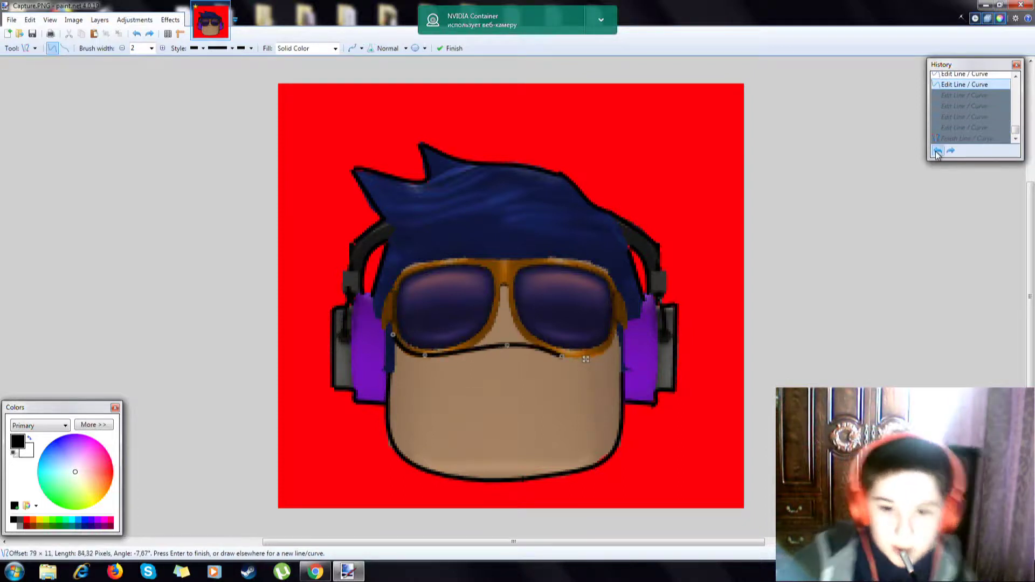
{"action": "left_click", "coordinate": [936, 152]}
{"action": "left_click", "coordinate": [936, 152]}
{"action": "left_click", "coordinate": [936, 152]}
{"action": "left_click", "coordinate": [937, 152]}
{"action": "left_click", "coordinate": [937, 152]}
{"action": "left_click", "coordinate": [949, 152]}
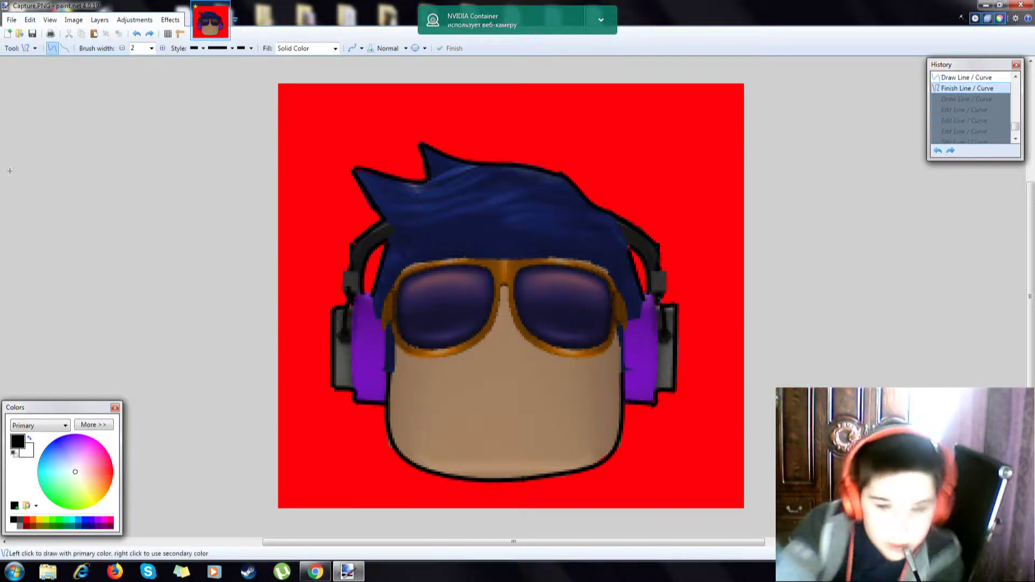
Switch to the Pencil tool and draw a short black mark in the gap between the left headband and the hair
{"action": "left_click", "coordinate": [31, 48]}
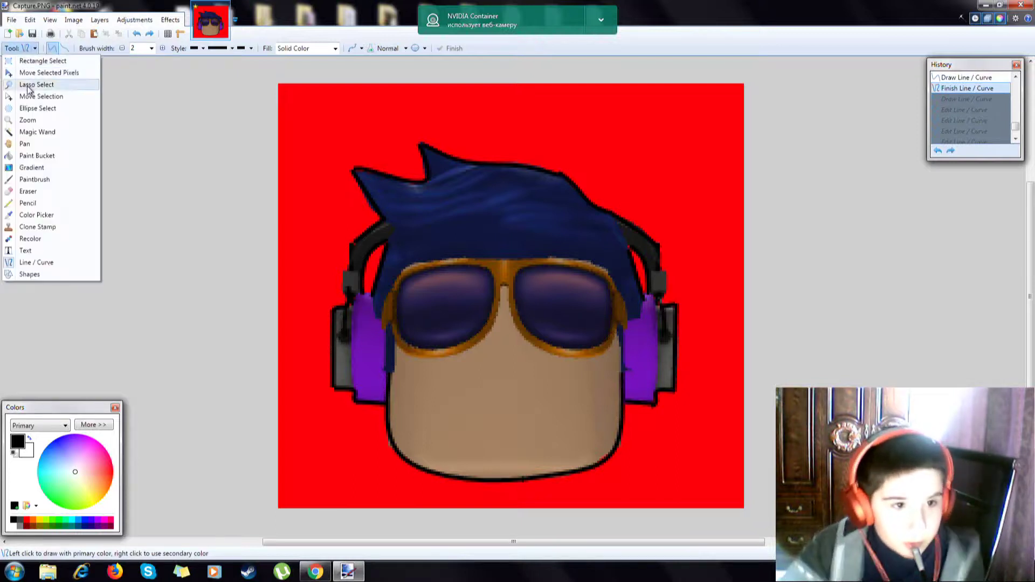
{"action": "left_click", "coordinate": [28, 203]}
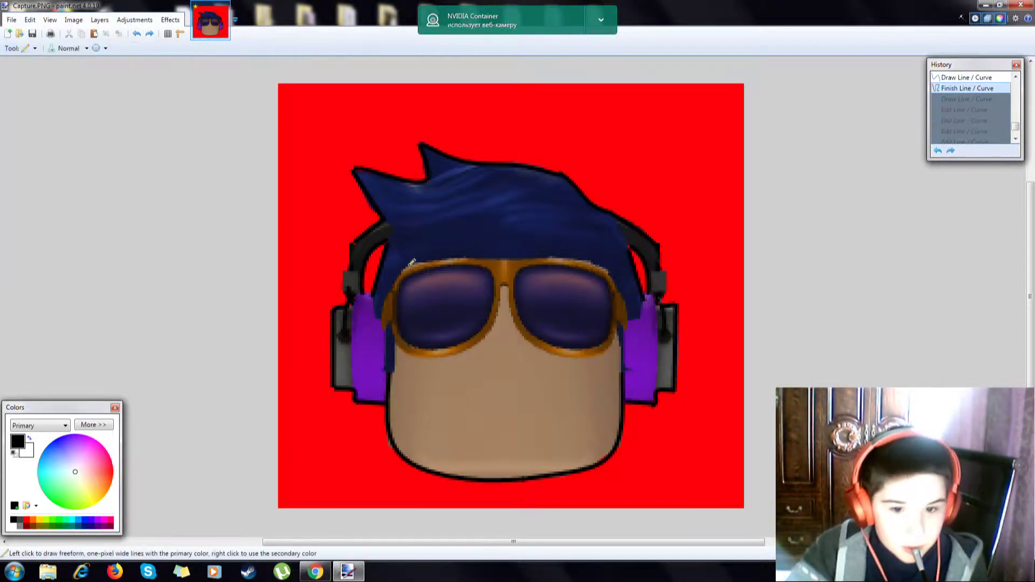
{"action": "left_click_drag", "start_coordinate": [384, 258], "coordinate": [382, 249]}
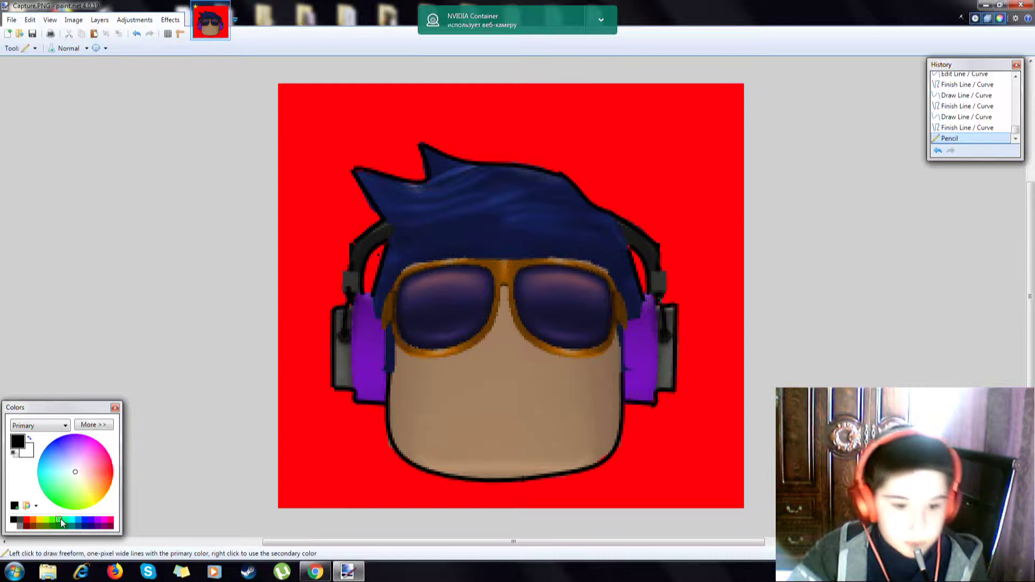
Try colouring the gap between the left headband and the hair blue with the Pencil
{"action": "left_click", "coordinate": [85, 520]}
{"action": "left_click_drag", "start_coordinate": [391, 251], "coordinate": [388, 246]}
{"action": "mouse_move", "coordinate": [375, 281]}
{"action": "left_mouse_down"}
{"action": "mouse_move", "coordinate": [377, 248]}
{"action": "mouse_move", "coordinate": [368, 288]}
{"action": "mouse_move", "coordinate": [377, 289]}
{"action": "mouse_move", "coordinate": [387, 236]}
{"action": "mouse_move", "coordinate": [372, 260]}
{"action": "left_mouse_up"}
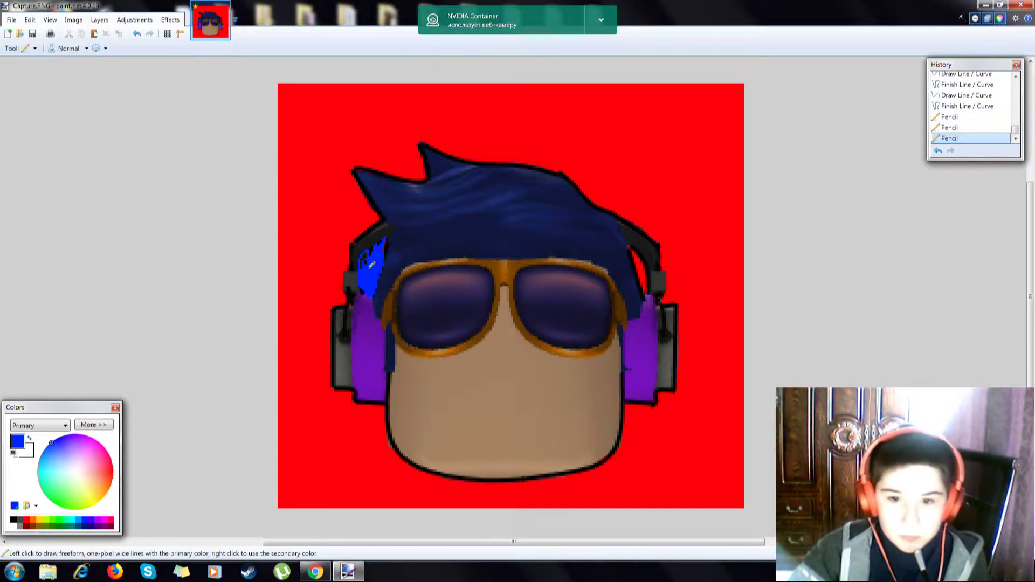
Undo all pencil marks in the gap between the left headband and the hair
{"action": "left_click", "coordinate": [937, 151]}
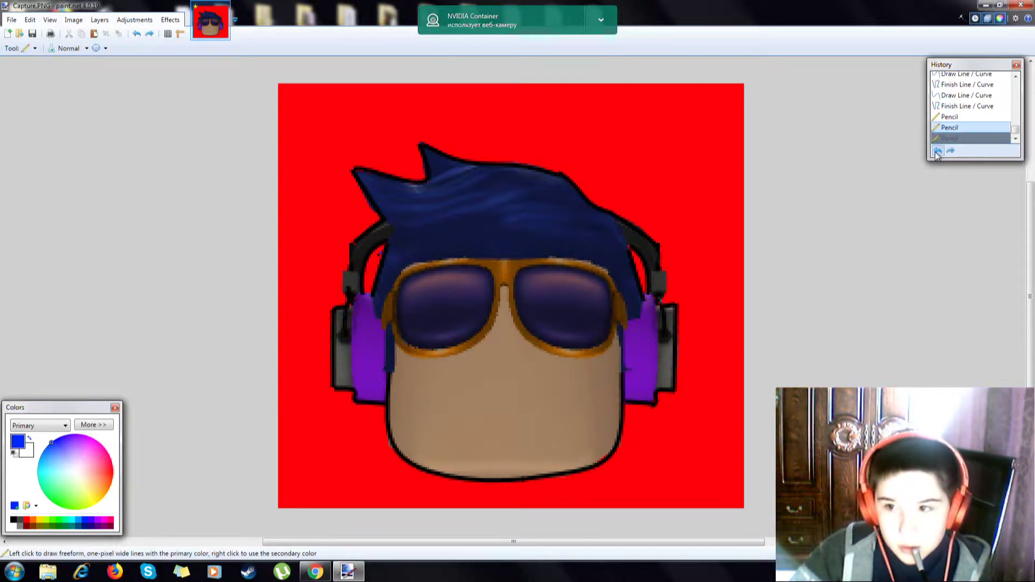
{"action": "left_click", "coordinate": [937, 151]}
{"action": "left_click", "coordinate": [937, 152]}
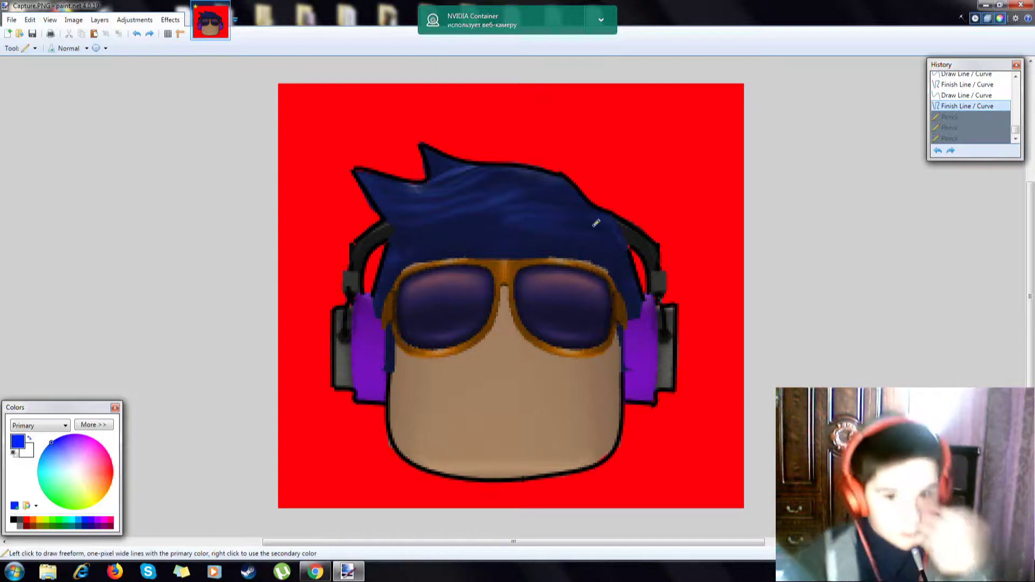
Try handwriting "Red b" in black with the Pencil across the red background above the hair
{"action": "left_click", "coordinate": [13, 520]}
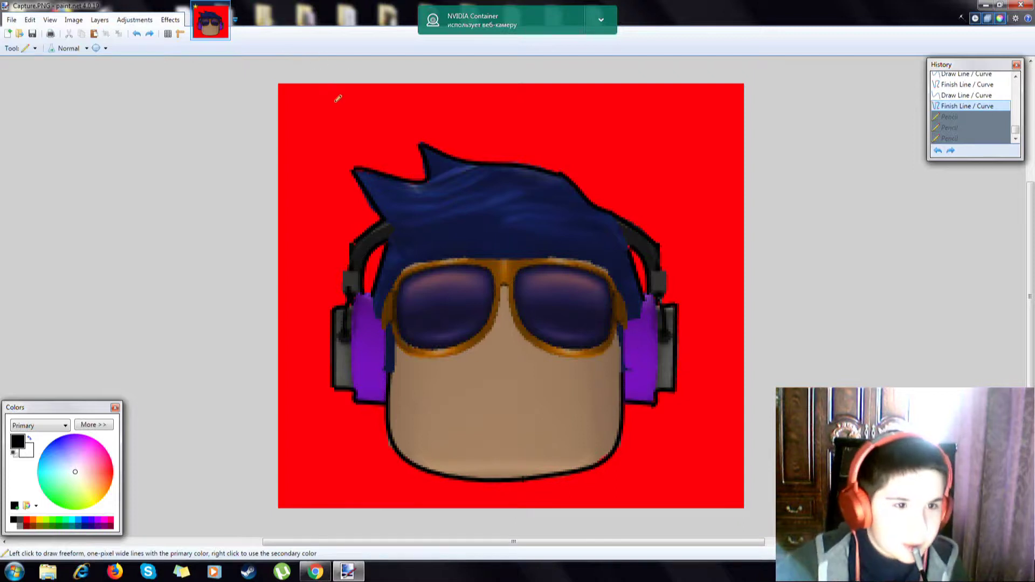
{"action": "left_click_drag", "start_coordinate": [322, 133], "coordinate": [319, 164]}
{"action": "left_click_drag", "start_coordinate": [327, 124], "coordinate": [346, 150]}
{"action": "mouse_move", "coordinate": [378, 116]}
{"action": "left_mouse_down"}
{"action": "mouse_move", "coordinate": [413, 118]}
{"action": "mouse_move", "coordinate": [408, 96]}
{"action": "mouse_move", "coordinate": [392, 137]}
{"action": "mouse_move", "coordinate": [404, 144]}
{"action": "mouse_move", "coordinate": [452, 124]}
{"action": "mouse_move", "coordinate": [454, 88]}
{"action": "mouse_move", "coordinate": [480, 155]}
{"action": "left_mouse_up"}
{"action": "mouse_move", "coordinate": [521, 93]}
{"action": "left_mouse_down"}
{"action": "mouse_move", "coordinate": [529, 153]}
{"action": "mouse_move", "coordinate": [535, 125]}
{"action": "left_mouse_up"}
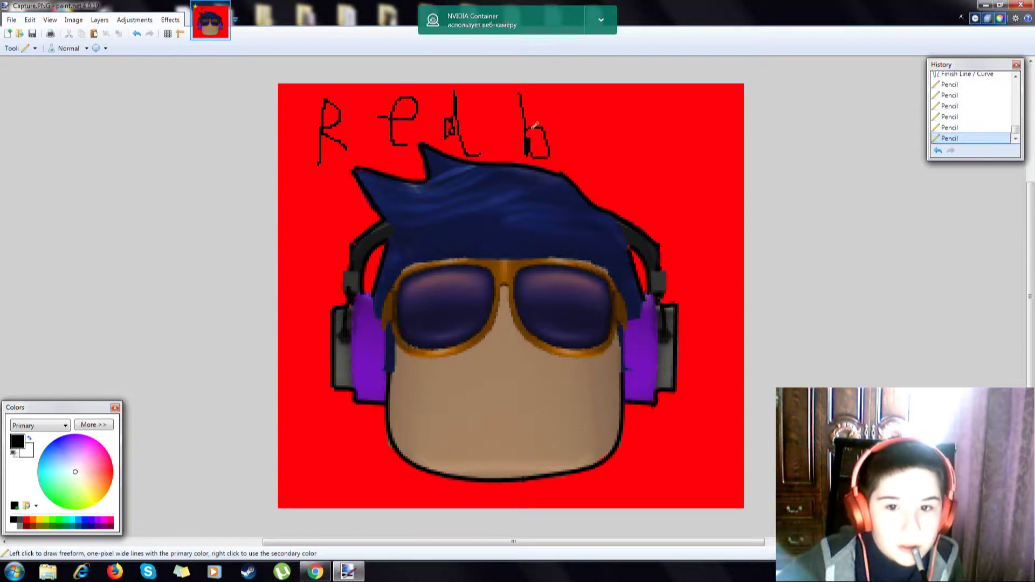
Undo all the handwritten letters above the hair
{"action": "left_click", "coordinate": [938, 151]}
{"action": "left_click", "coordinate": [938, 152]}
{"action": "left_click", "coordinate": [937, 151]}
{"action": "left_click", "coordinate": [938, 151]}
{"action": "left_click", "coordinate": [938, 151]}
{"action": "left_click", "coordinate": [938, 152]}
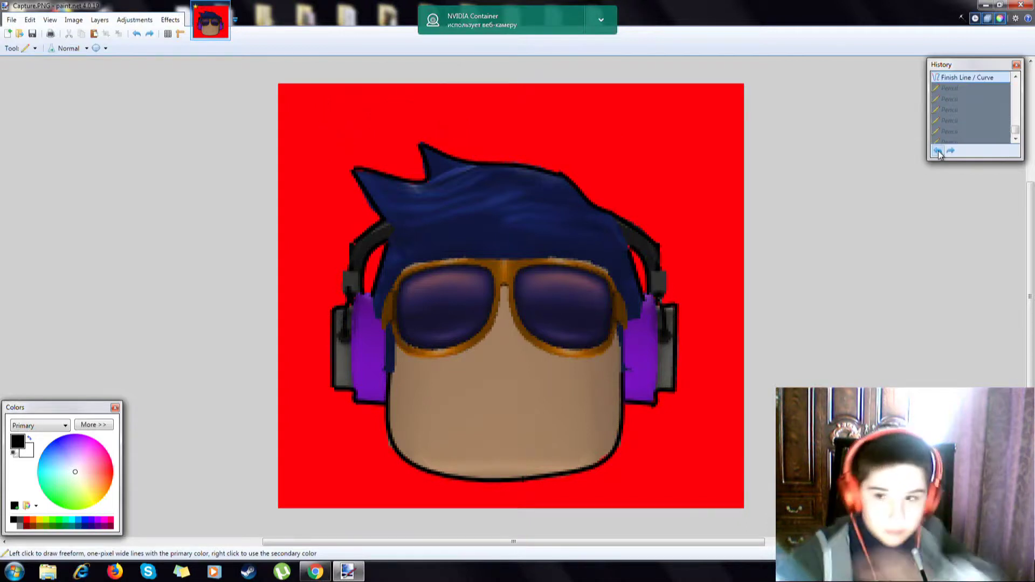
Try painting the left headband gap black with the Paintbrush at width 2, followed by red over it
{"action": "left_click", "coordinate": [29, 50]}
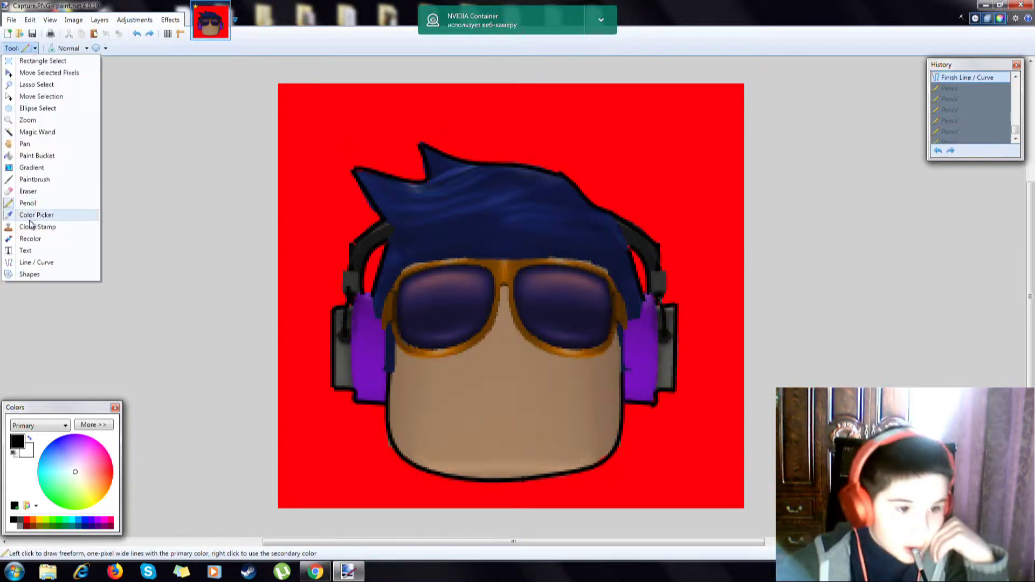
{"action": "left_click", "coordinate": [39, 179]}
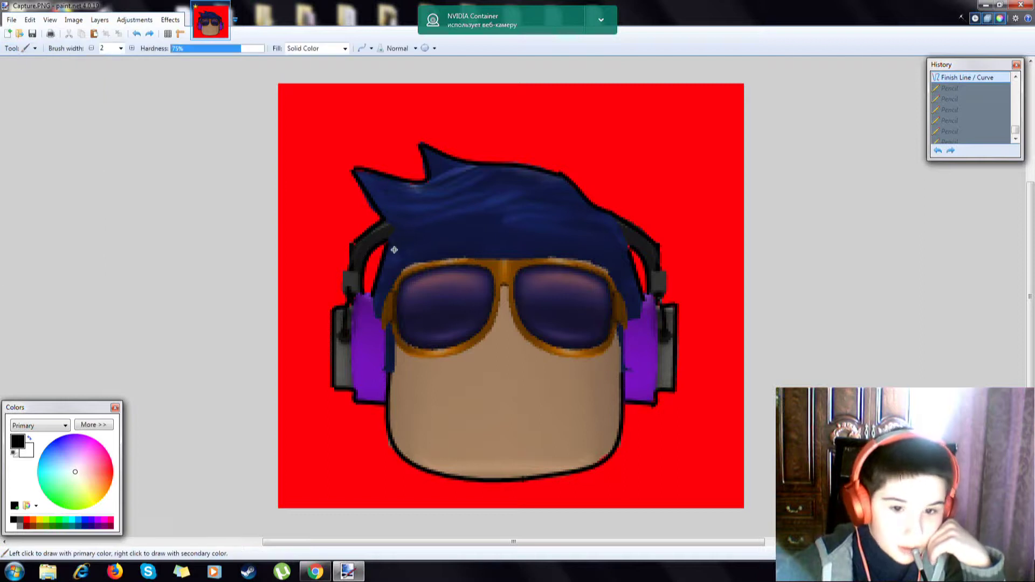
{"action": "left_click_drag", "start_coordinate": [379, 249], "coordinate": [374, 268]}
{"action": "left_click_drag", "start_coordinate": [372, 271], "coordinate": [374, 275]}
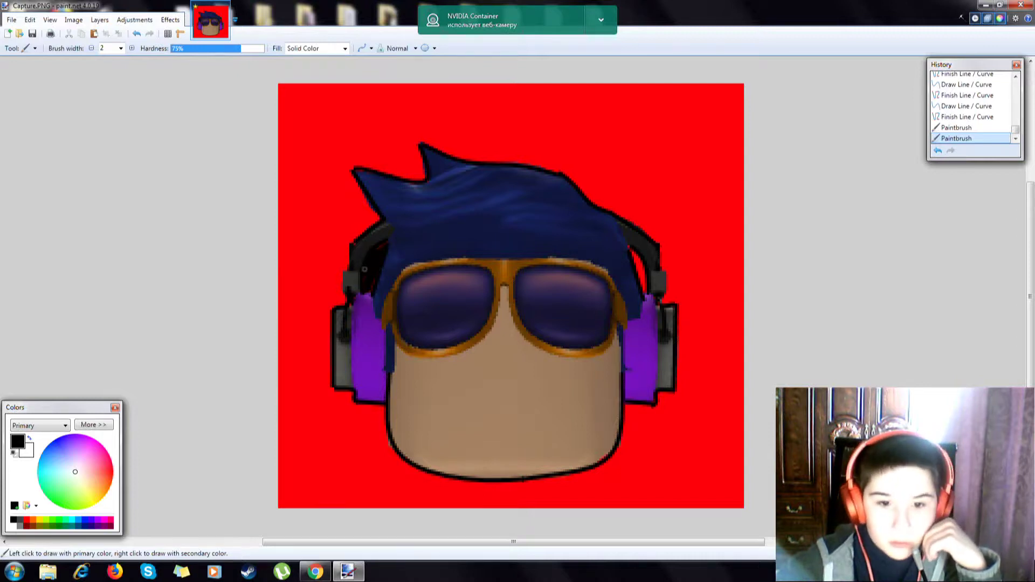
{"action": "mouse_move", "coordinate": [371, 268]}
{"action": "left_mouse_down"}
{"action": "mouse_move", "coordinate": [378, 251]}
{"action": "mouse_move", "coordinate": [370, 277]}
{"action": "mouse_move", "coordinate": [366, 264]}
{"action": "mouse_move", "coordinate": [377, 251]}
{"action": "mouse_move", "coordinate": [371, 296]}
{"action": "left_mouse_up"}
{"action": "left_click", "coordinate": [26, 520]}
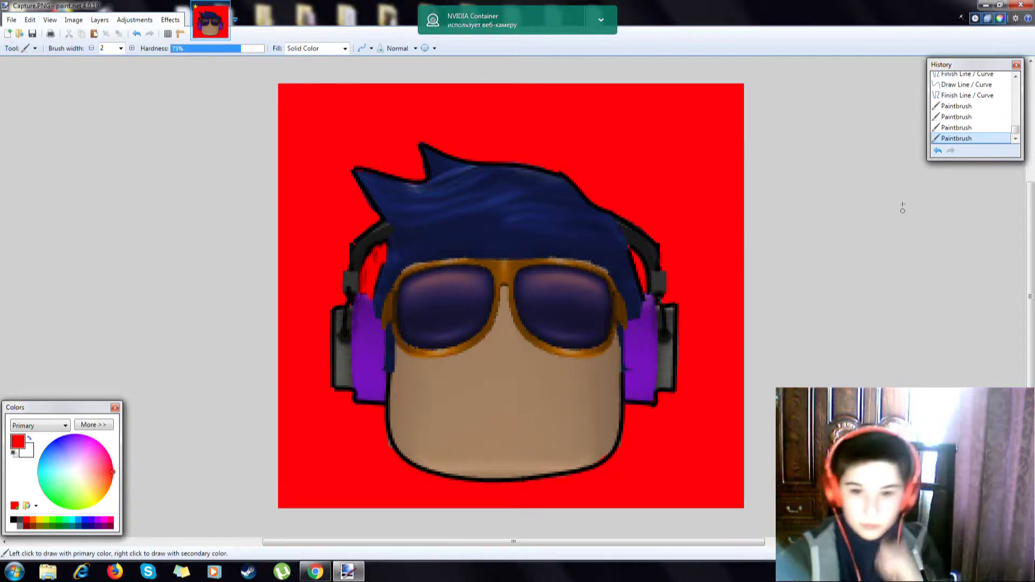
Undo all paintbrush strokes in the left headband gap
{"action": "left_click", "coordinate": [937, 151]}
{"action": "left_click", "coordinate": [938, 151]}
{"action": "left_click", "coordinate": [938, 151]}
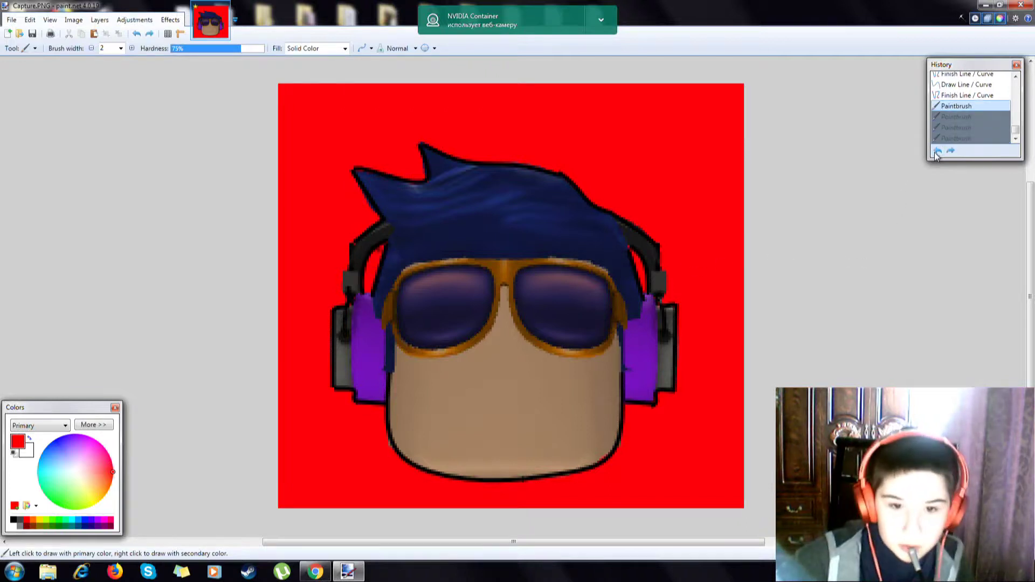
{"action": "left_click", "coordinate": [937, 151]}
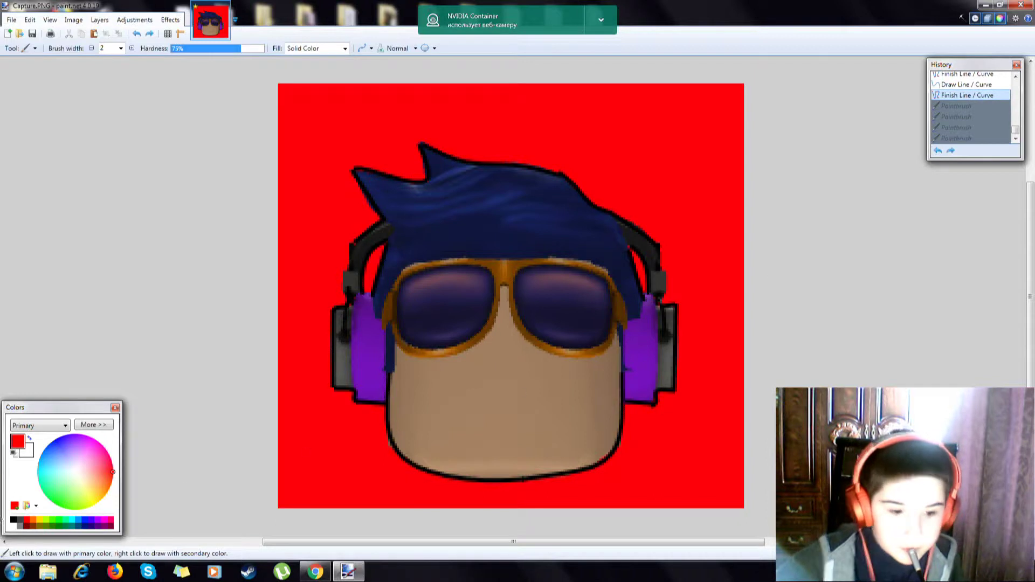
Try recolouring the left headband gap by selecting it with the Magic Wand and choosing pink and blue, and drop the selection
{"action": "left_click", "coordinate": [20, 48]}
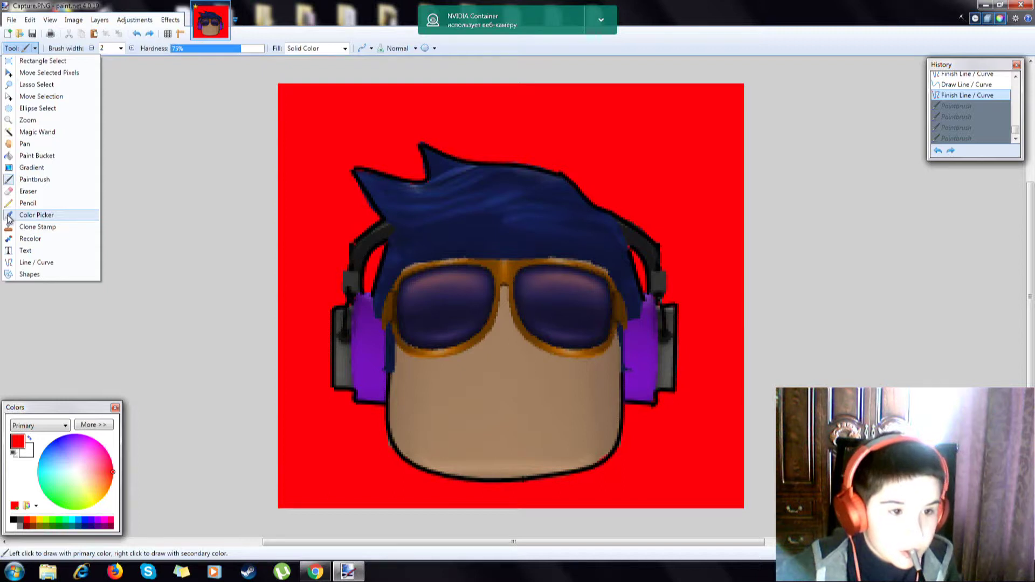
{"action": "left_click", "coordinate": [10, 132]}
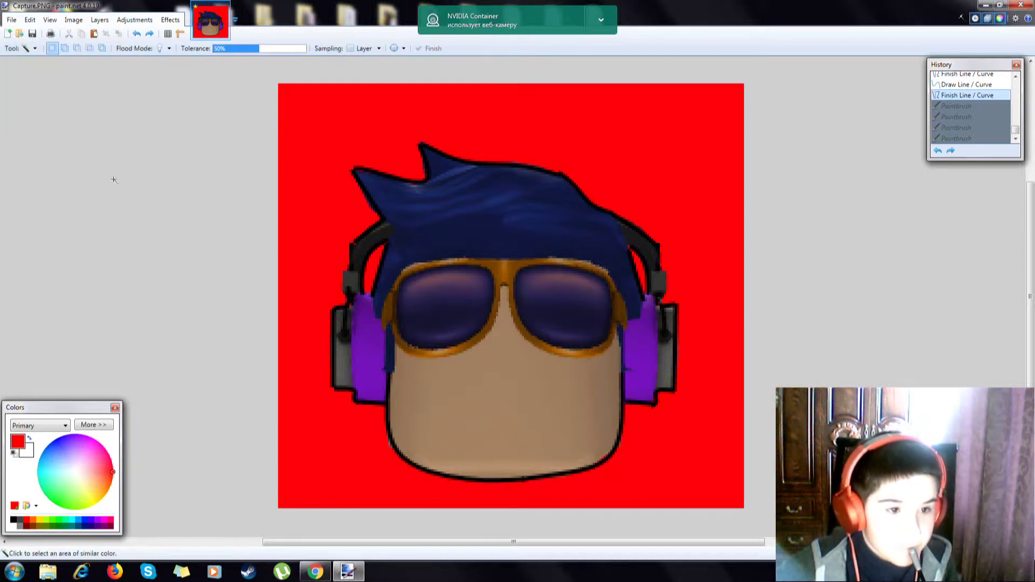
{"action": "left_click", "coordinate": [379, 269]}
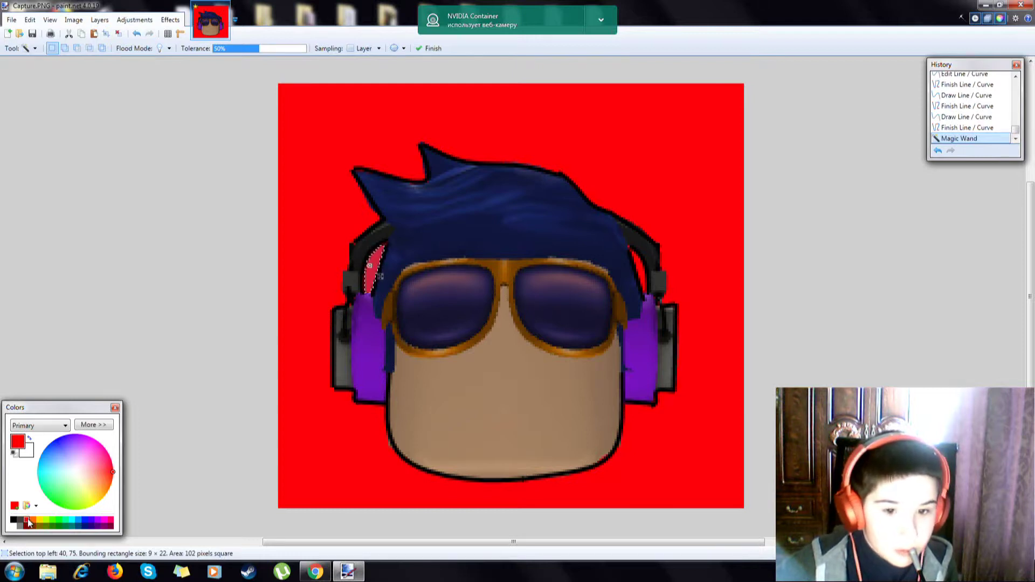
{"action": "left_click", "coordinate": [110, 520]}
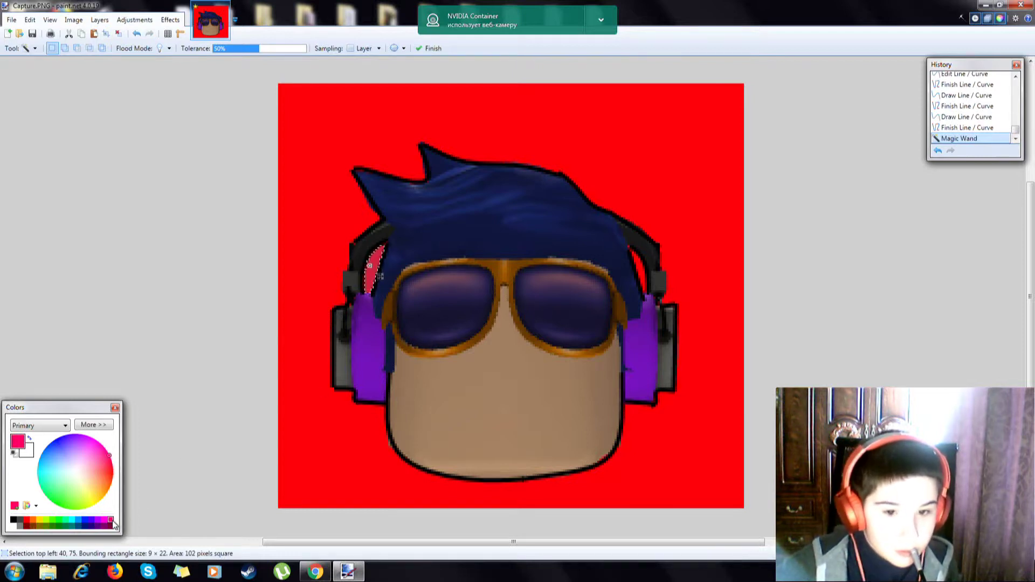
{"action": "left_click", "coordinate": [86, 521]}
{"action": "left_click", "coordinate": [81, 521]}
{"action": "left_click", "coordinate": [857, 272]}
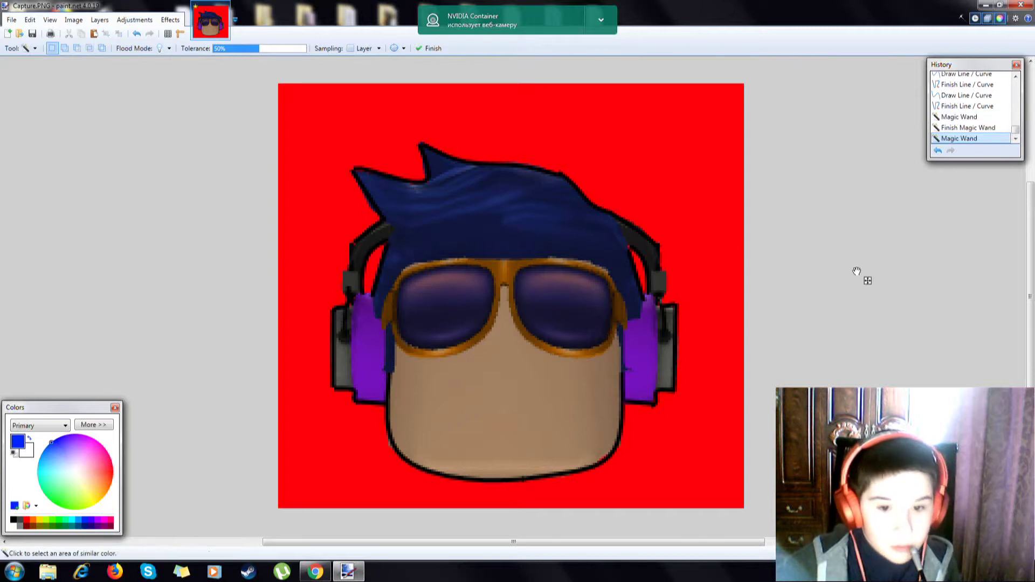
Switch to the Text tool, test a letter on the red background above the hair, and set the text colour to black
{"action": "left_click", "coordinate": [25, 48]}
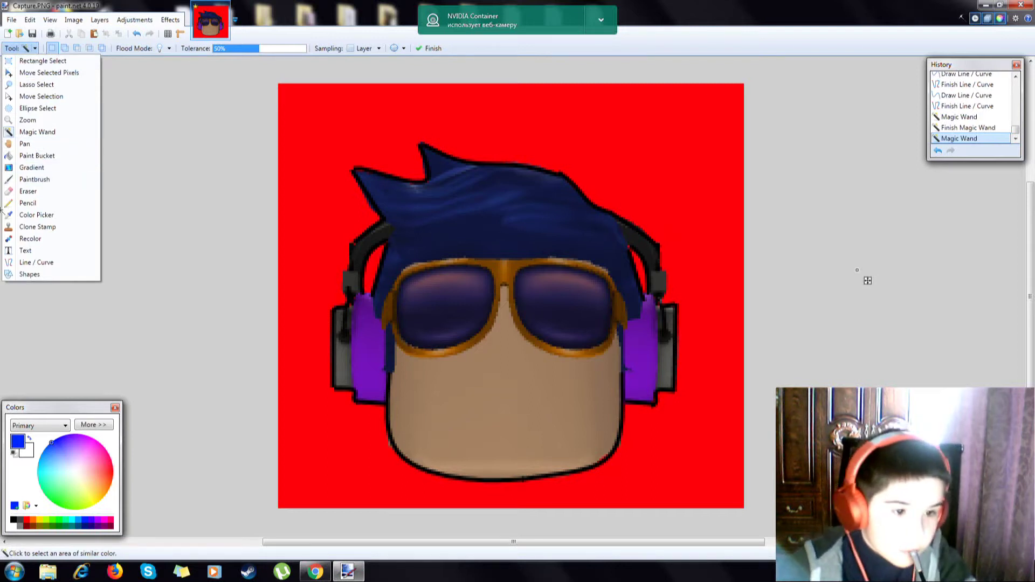
{"action": "left_click", "coordinate": [23, 250]}
{"action": "left_click", "coordinate": [321, 130]}
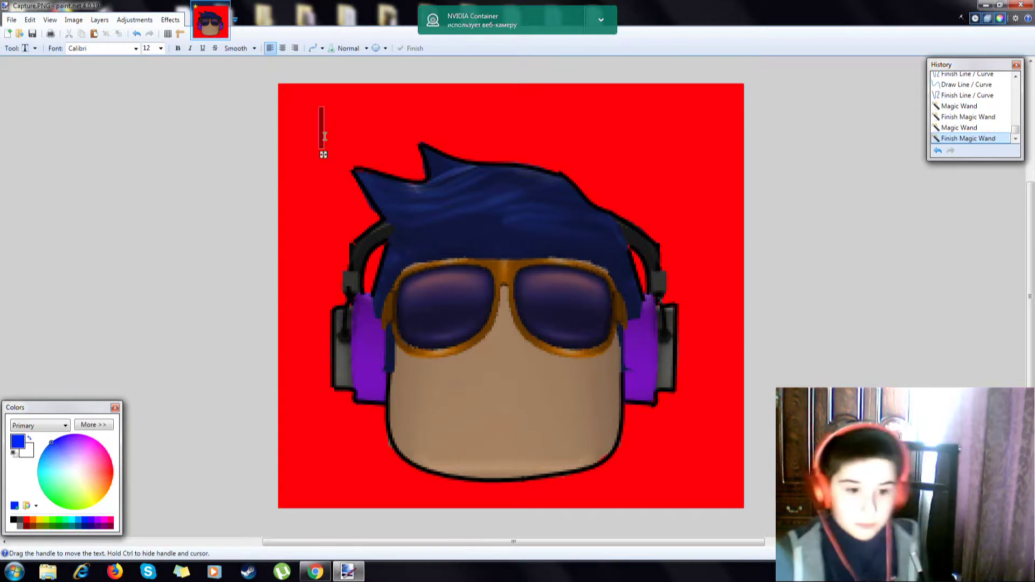
{"action": "type", "text": "r"}
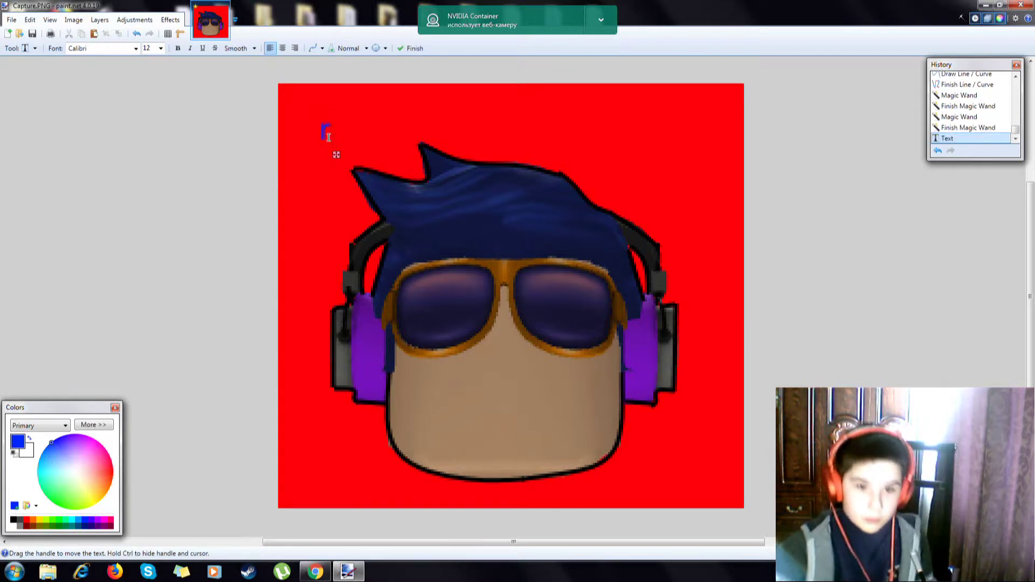
{"action": "key", "text": "BackSpace"}
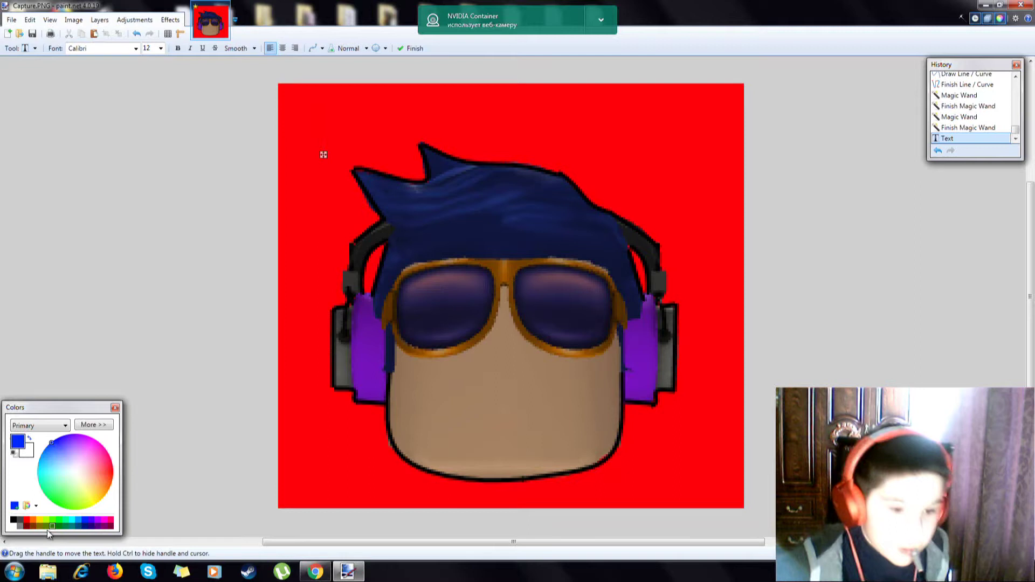
{"action": "left_click", "coordinate": [14, 520]}
Try a black "Red" caption in the upper-left part of the red background and remove it
{"action": "type", "text": "Red"}
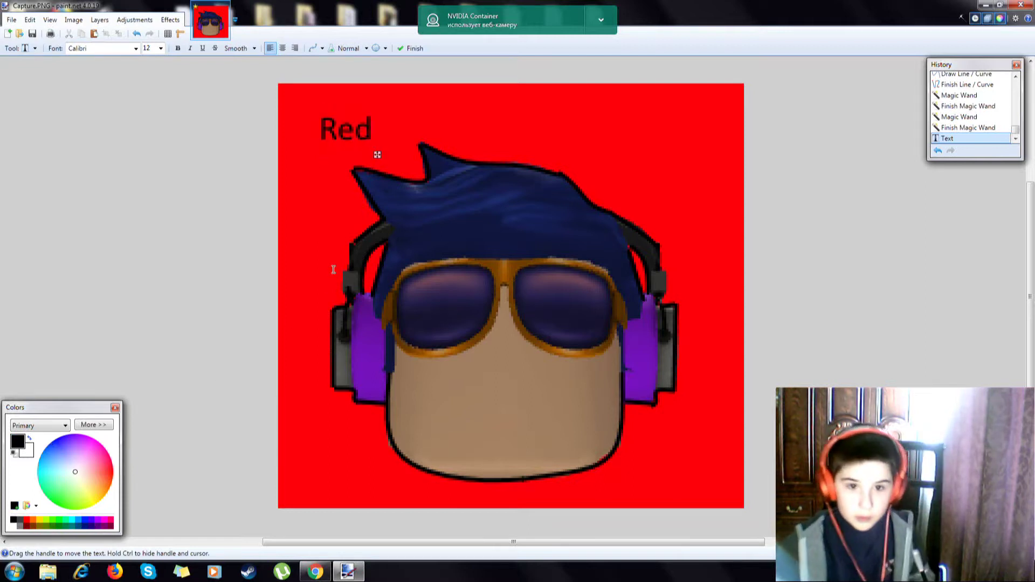
{"action": "key", "text": "BackSpace"}
{"action": "key", "text": "BackSpace"}
{"action": "key", "text": "BackSpace"}
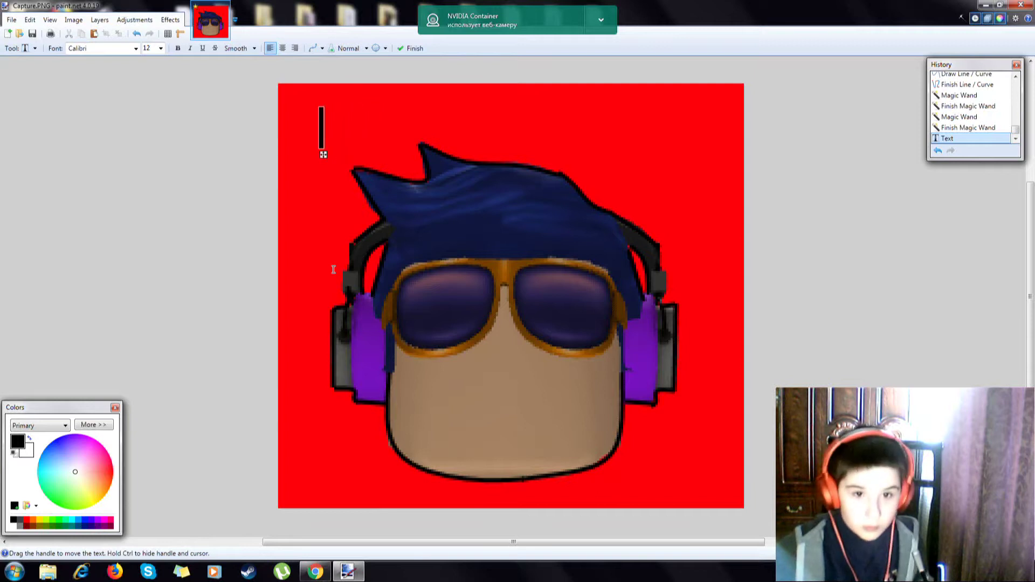
{"action": "left_click", "coordinate": [938, 151]}
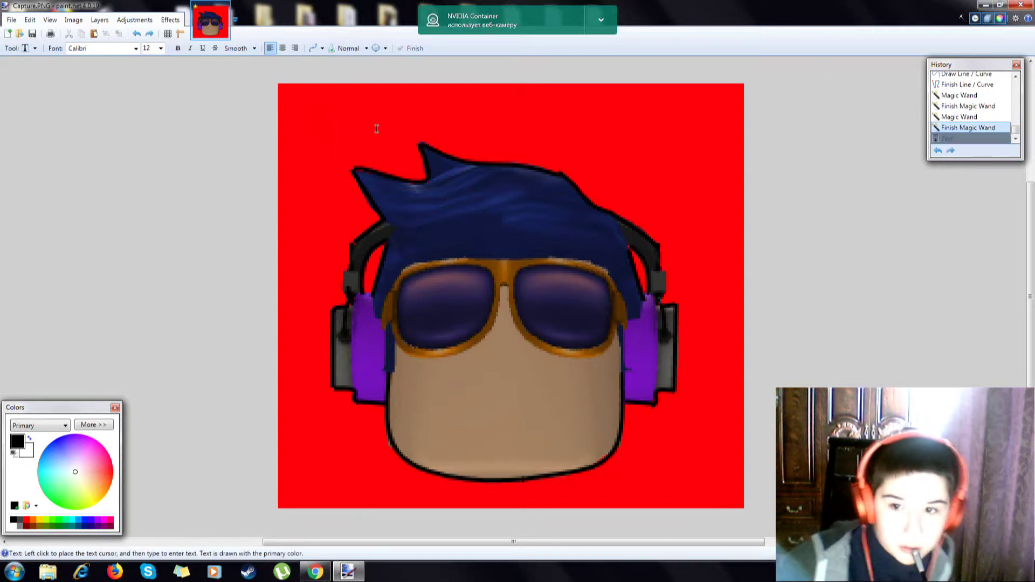
Add the caption "Red Black" in black 12-point Calibri on the red background above the hair and finish the text
{"action": "left_click", "coordinate": [417, 115]}
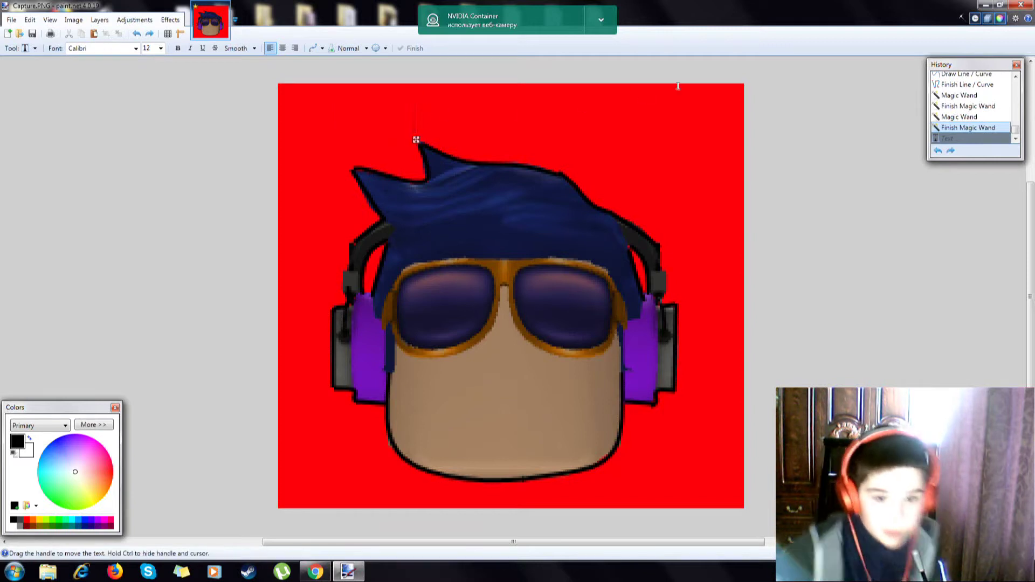
{"action": "key", "text": "ctrl+r"}
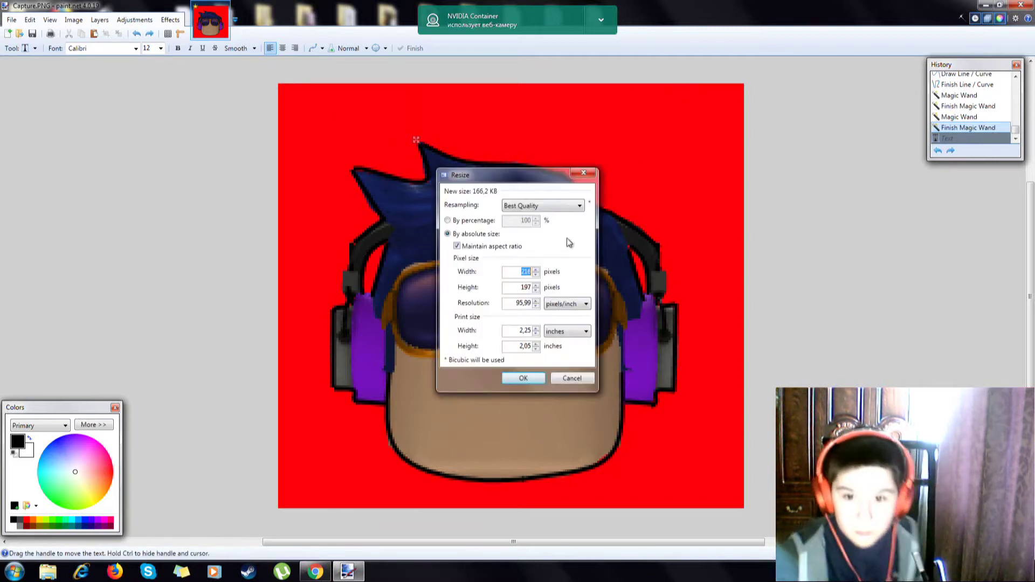
{"action": "left_click", "coordinate": [587, 174]}
{"action": "type", "text": "E"}
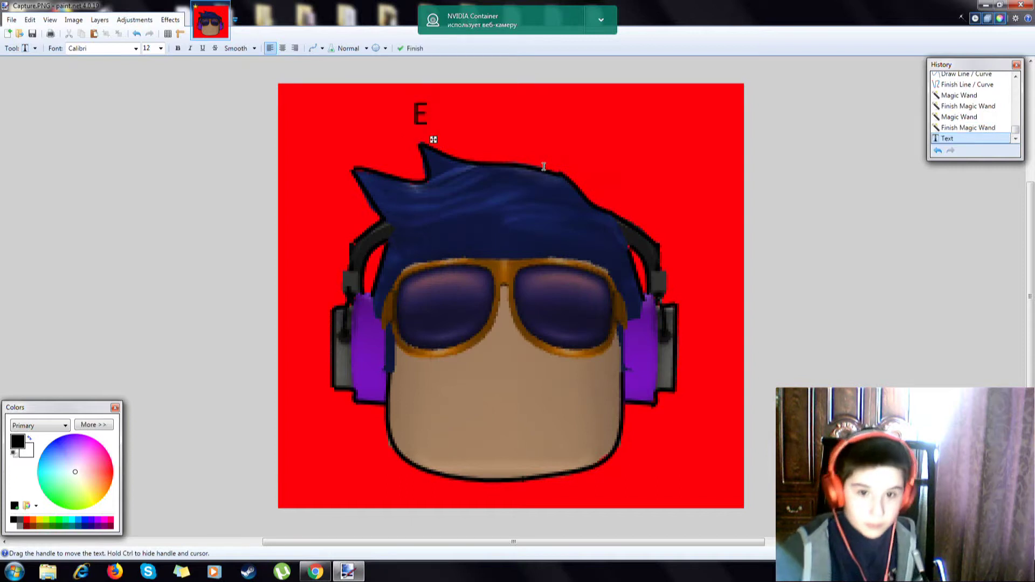
{"action": "key", "text": "BackSpace"}
{"action": "type", "text": "R"}
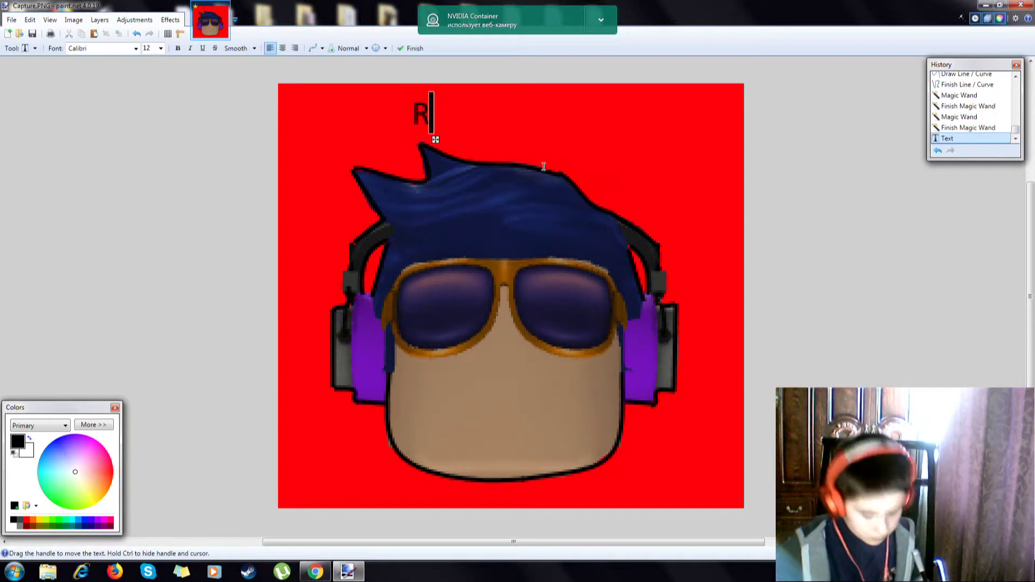
{"action": "type", "text": "ed "}
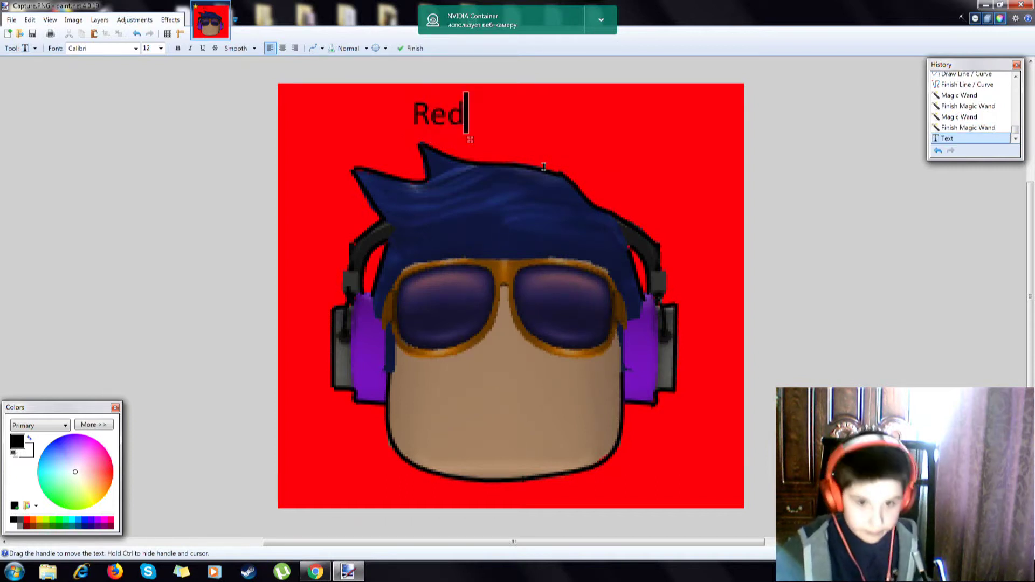
{"action": "type", "text": "B"}
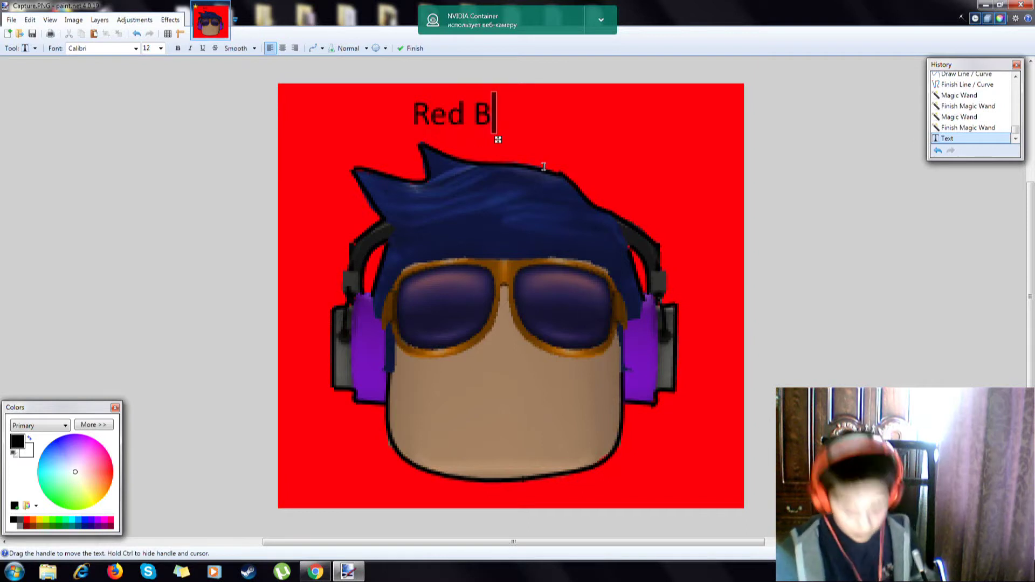
{"action": "type", "text": "lack"}
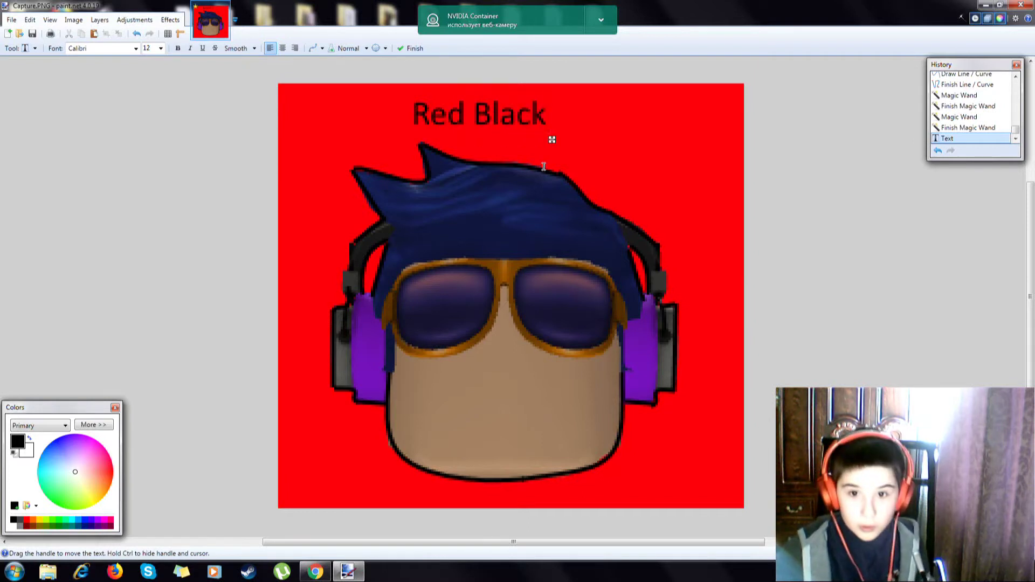
{"action": "left_click", "coordinate": [908, 254]}
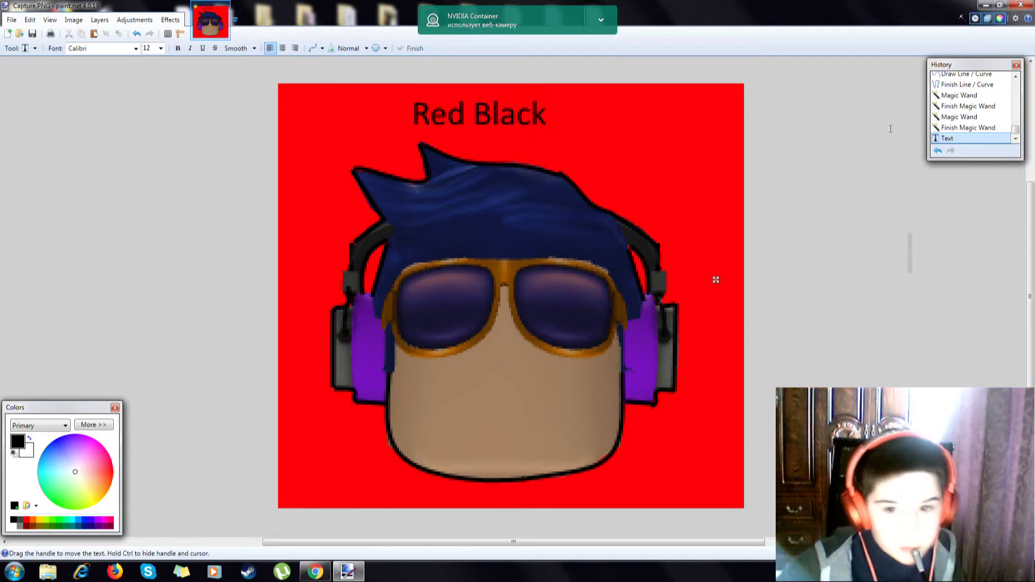
{"action": "left_click", "coordinate": [919, 249]}
{"action": "left_click", "coordinate": [958, 246]}
{"action": "left_click", "coordinate": [927, 295]}
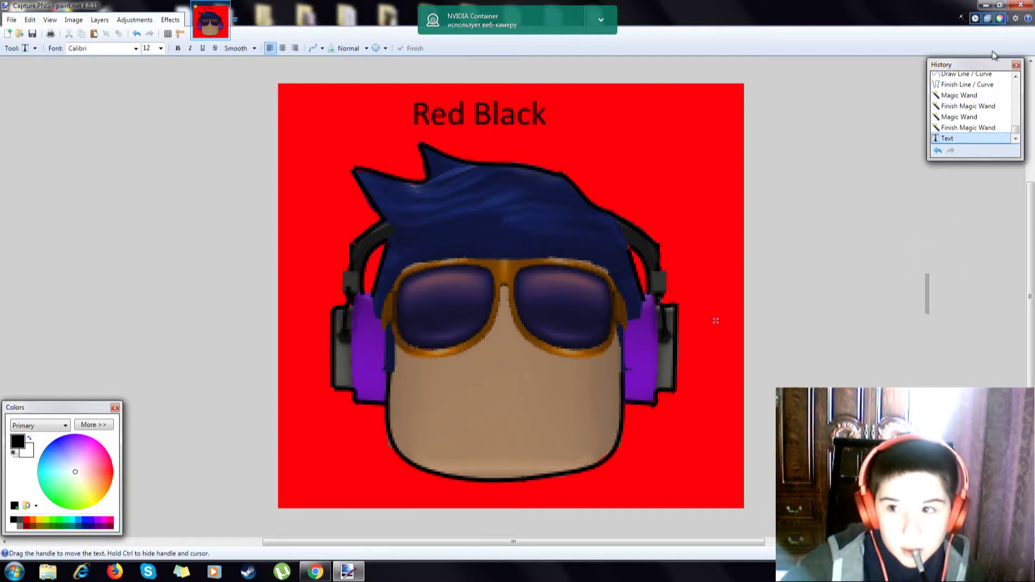
Close the image editor, saving Capture.PNG with the bit depth on Auto-detect
{"action": "left_click", "coordinate": [1022, 4]}
{"action": "left_click", "coordinate": [522, 326]}
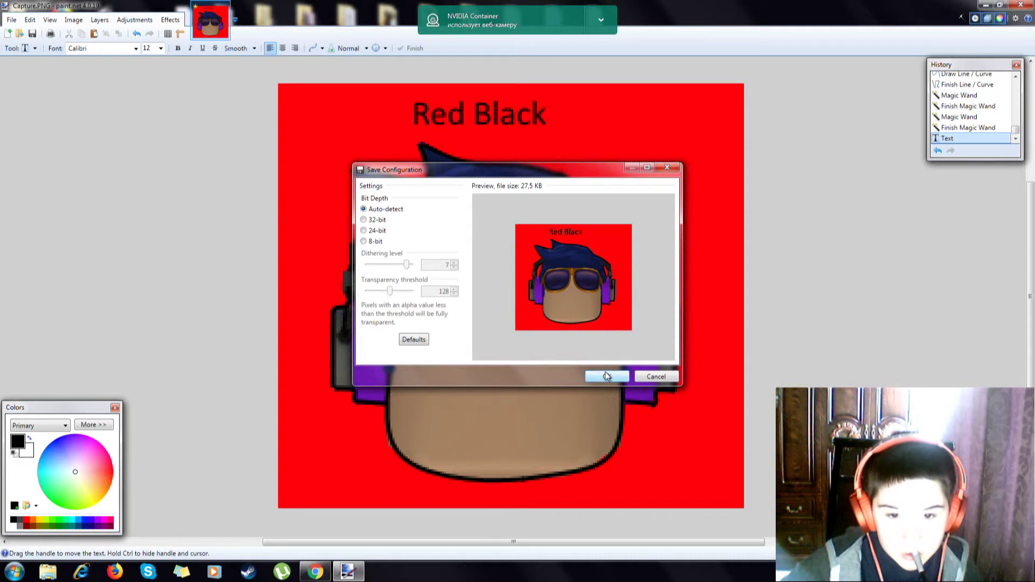
{"action": "left_click", "coordinate": [610, 378]}
Open Capture.PNG from the desktop to examine the saved image, and close the viewer to return to Roblox's Develop page in the browser
{"action": "left_click", "coordinate": [319, 576]}
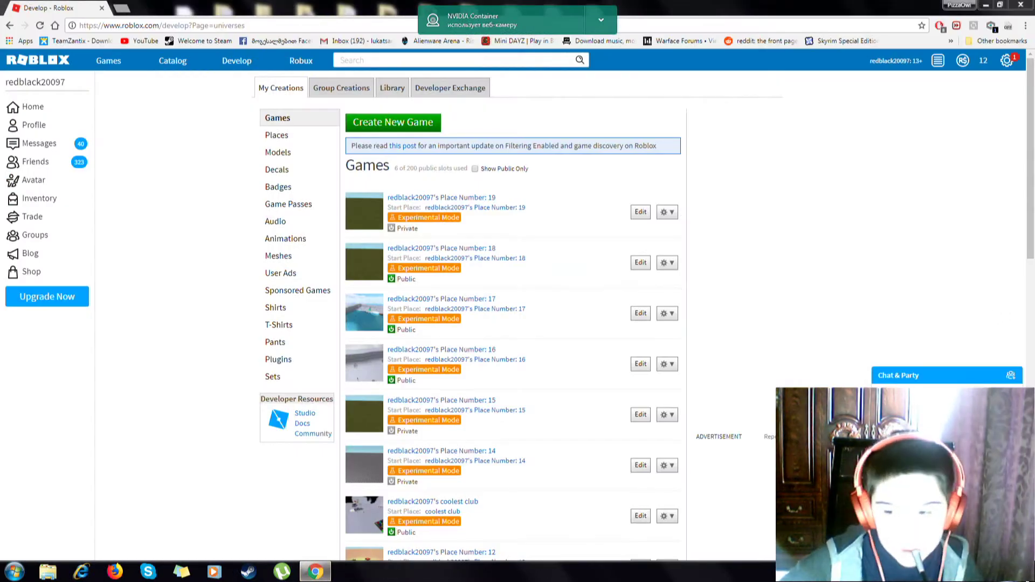
{"action": "key", "text": "super+d"}
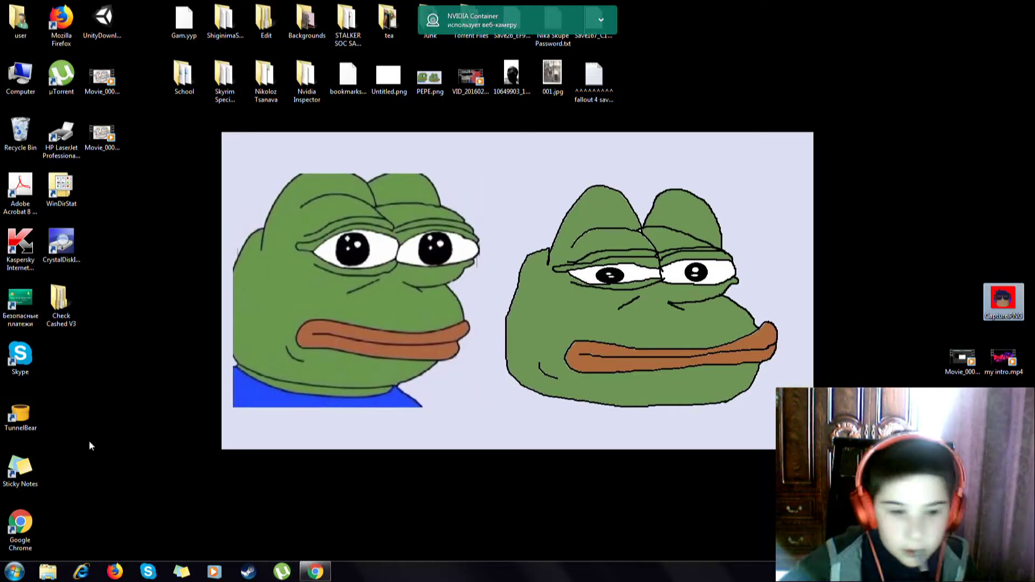
{"action": "double_click", "coordinate": [997, 299]}
{"action": "left_click", "coordinate": [317, 573]}
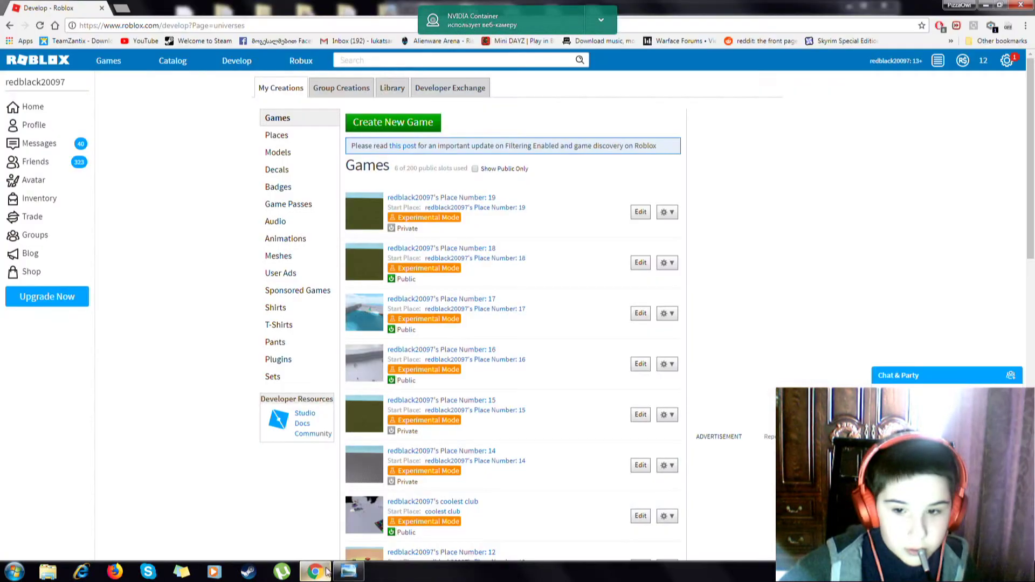
{"action": "left_click", "coordinate": [345, 574]}
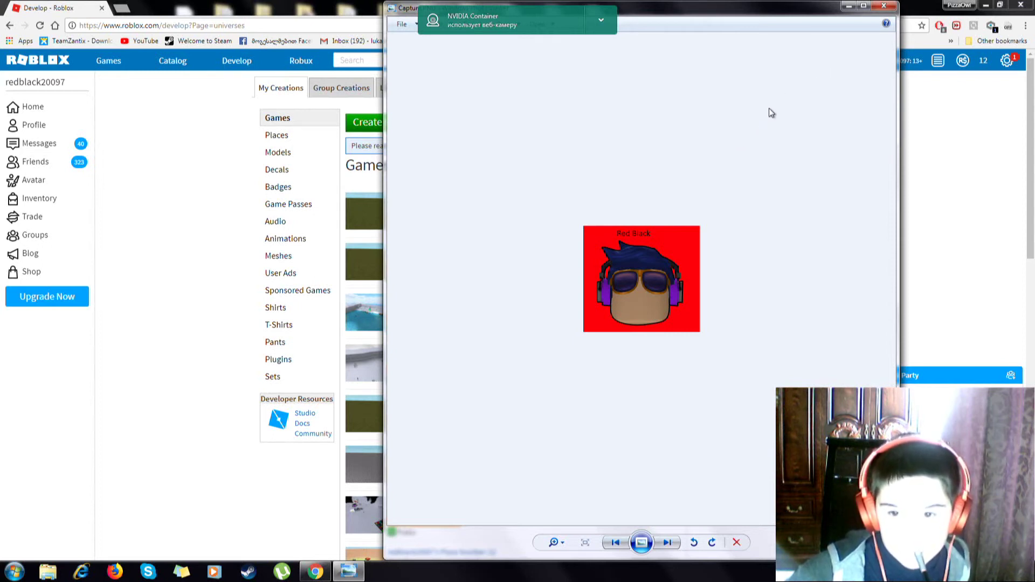
{"action": "left_click", "coordinate": [884, 6]}
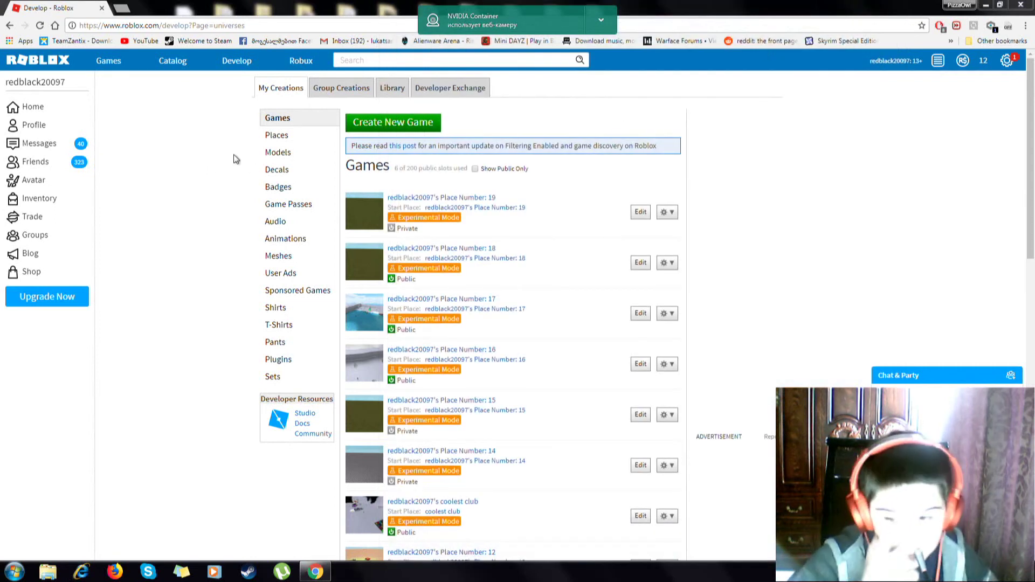